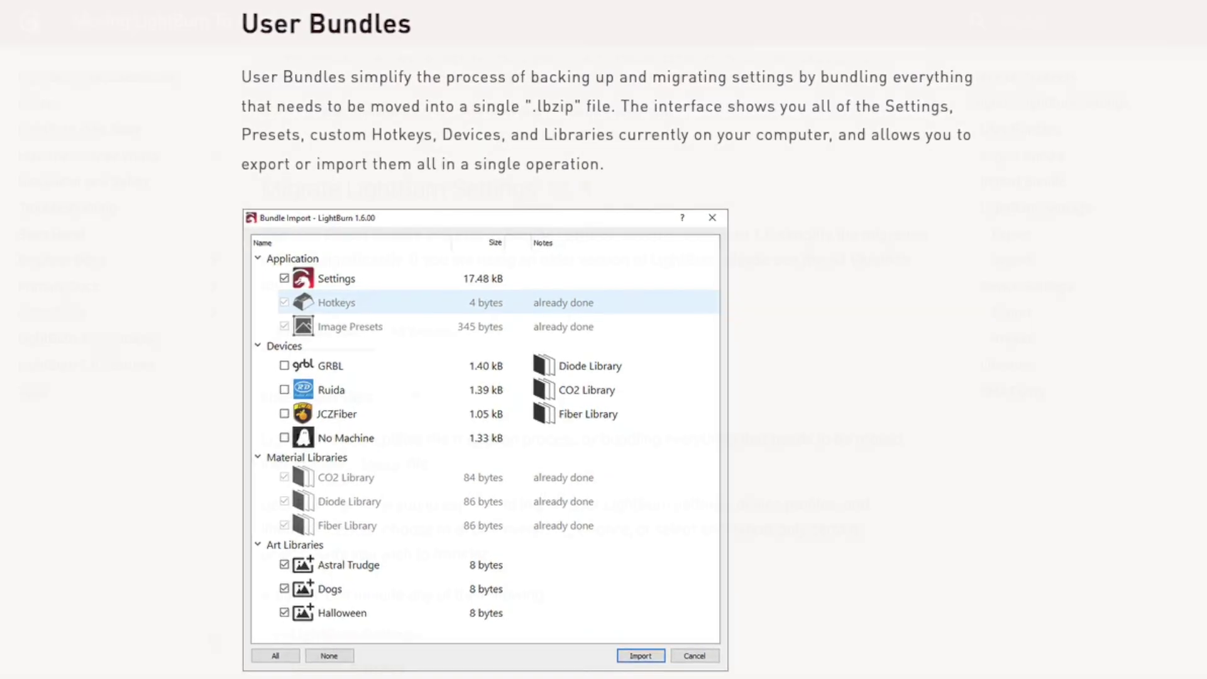
scroll(211, 640, down, 2)
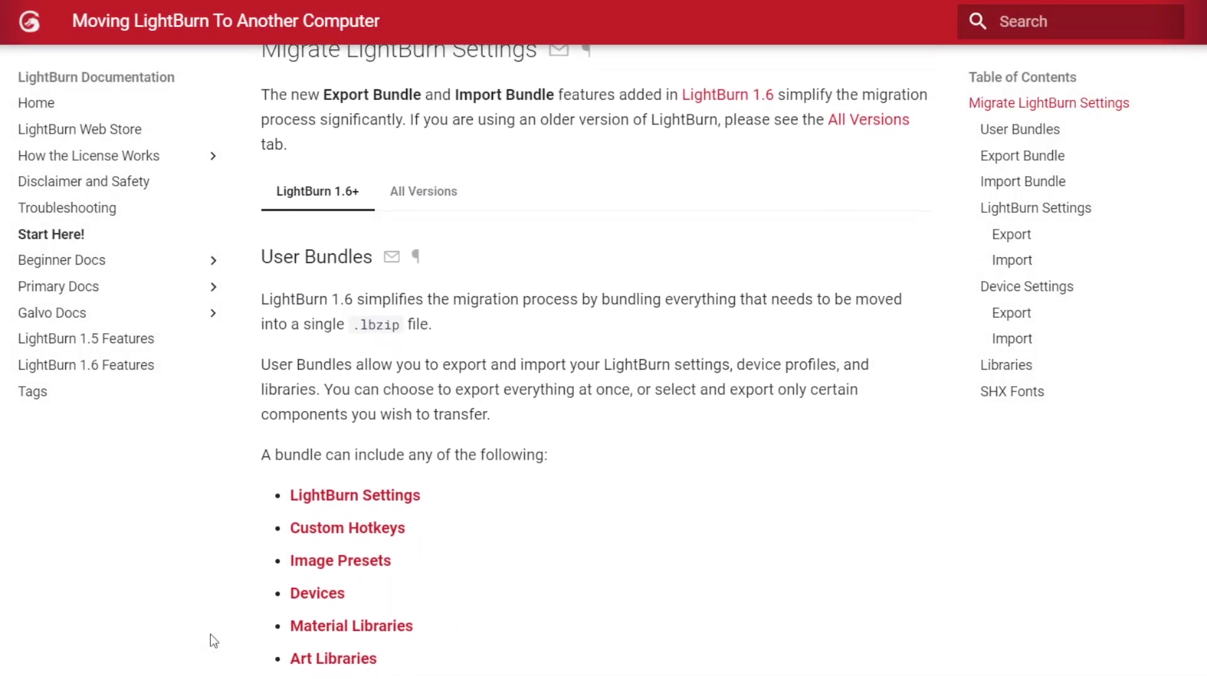
scroll(211, 640, down, 1)
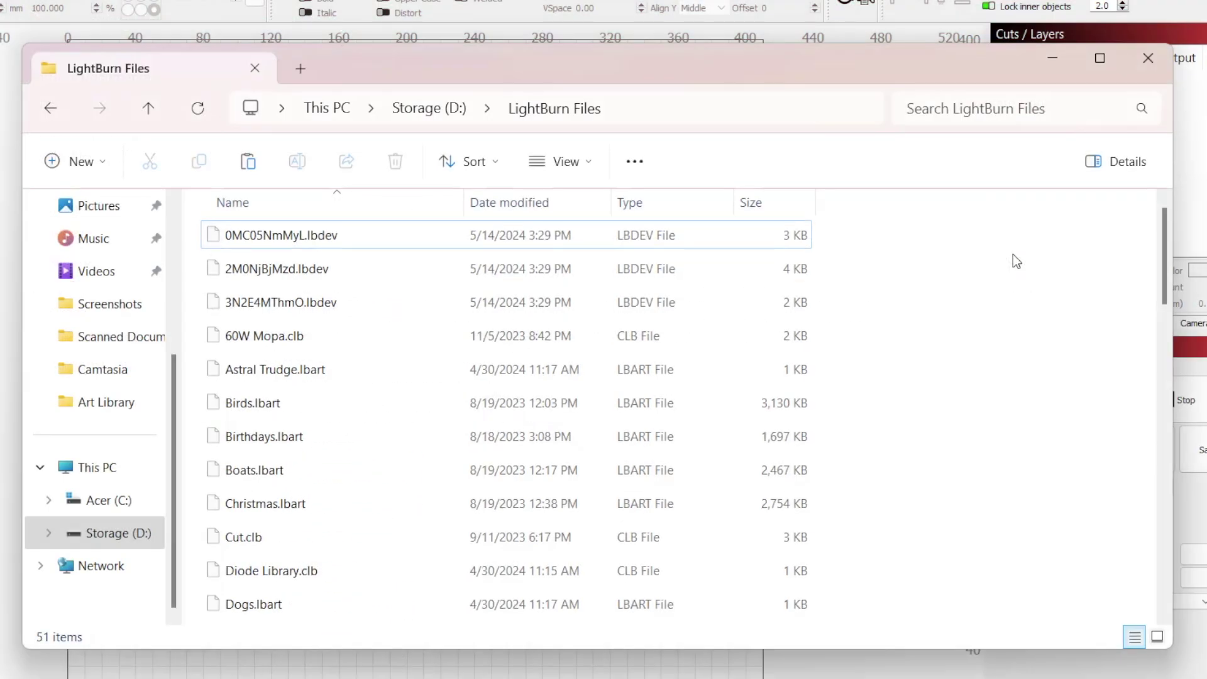
scroll(1015, 260, down, 1)
scroll(1016, 260, down, 1)
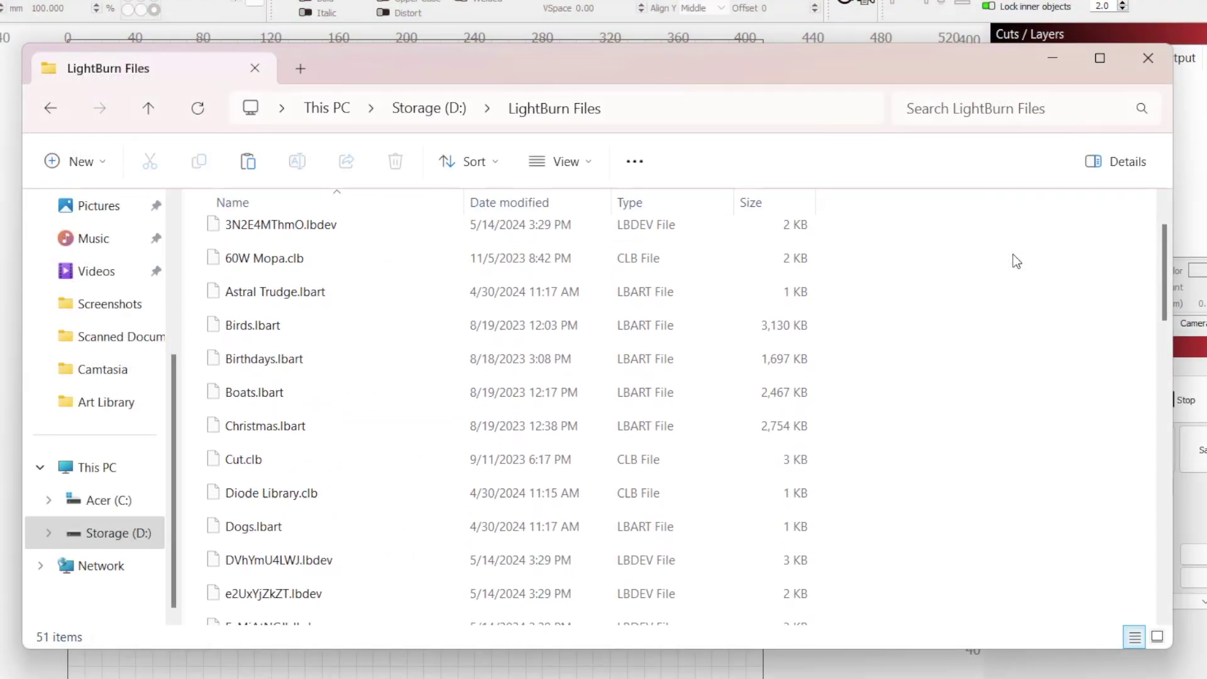
scroll(1015, 261, down, 1)
scroll(1016, 260, down, 1)
scroll(1016, 260, down, 1)
scroll(1016, 261, down, 1)
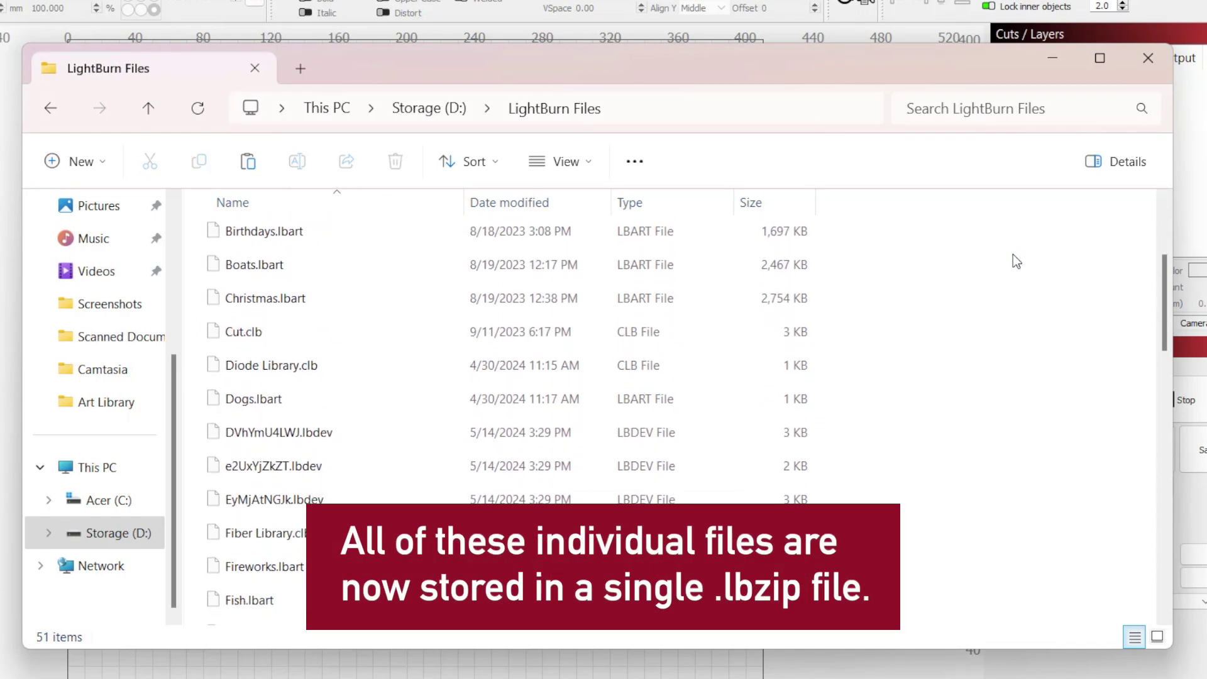
scroll(1016, 261, down, 1)
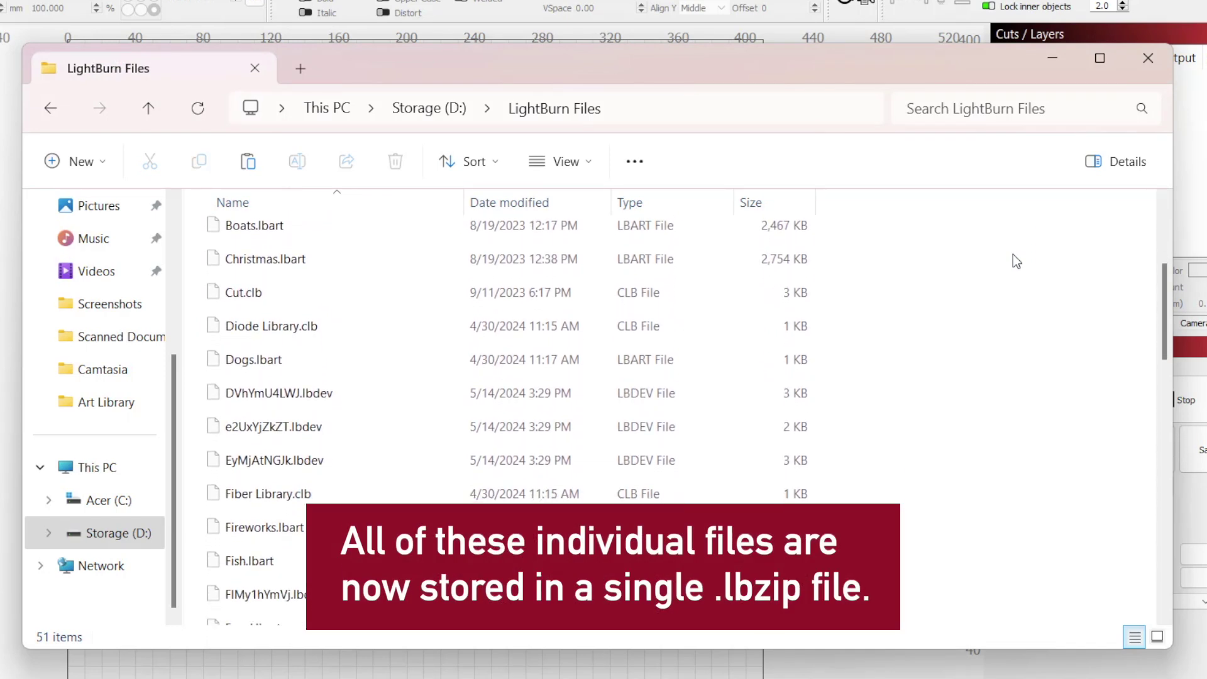
scroll(1016, 260, down, 1)
scroll(1016, 261, down, 1)
scroll(1016, 261, down, 1)
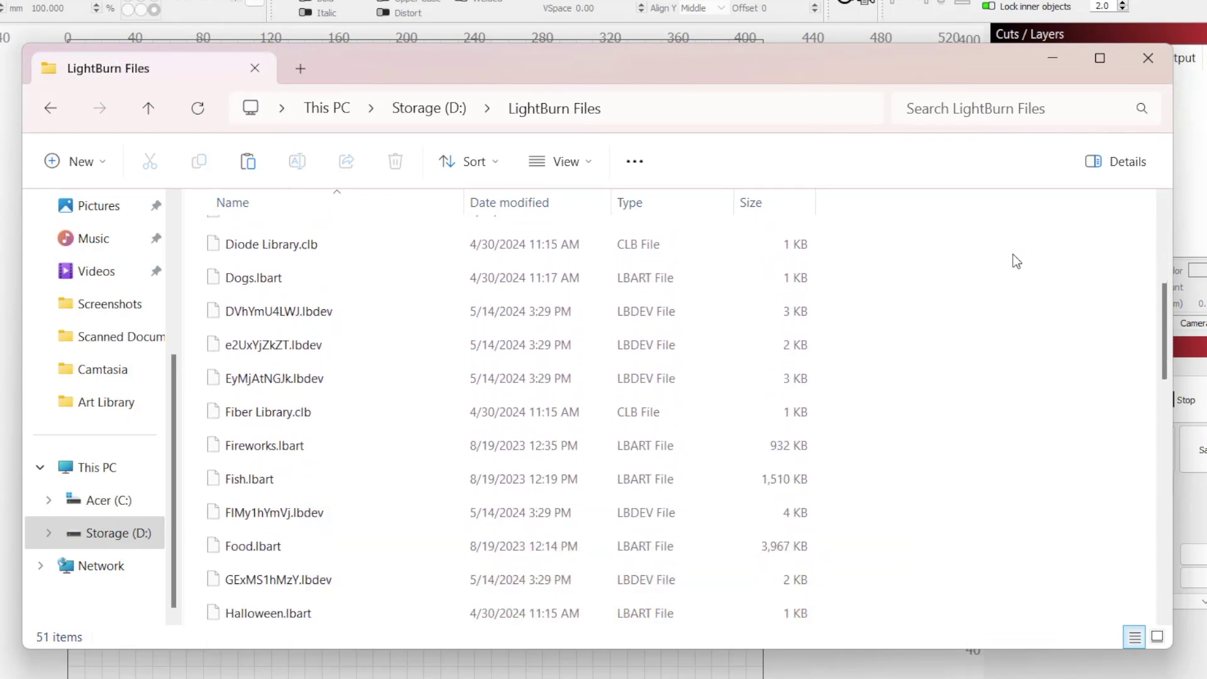
scroll(1016, 260, down, 1)
scroll(1016, 260, down, 1)
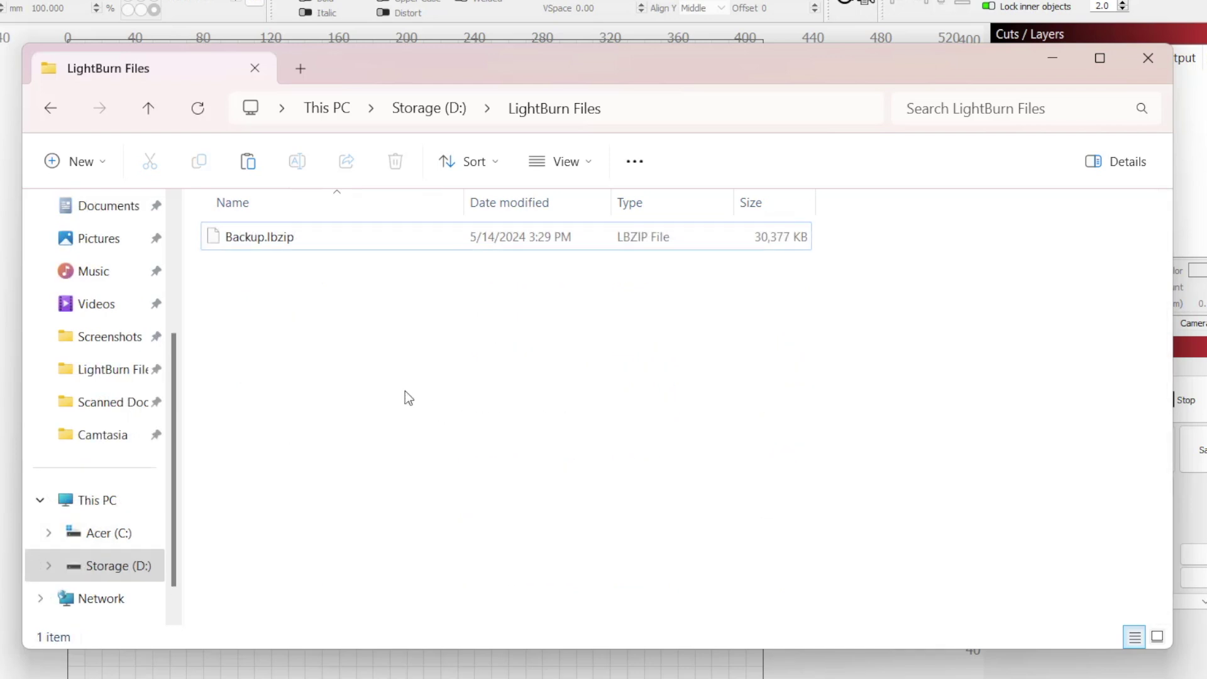
- Select Backup.lbzip, the single bundle replacing the many separate LightBurn files
click(287, 238)
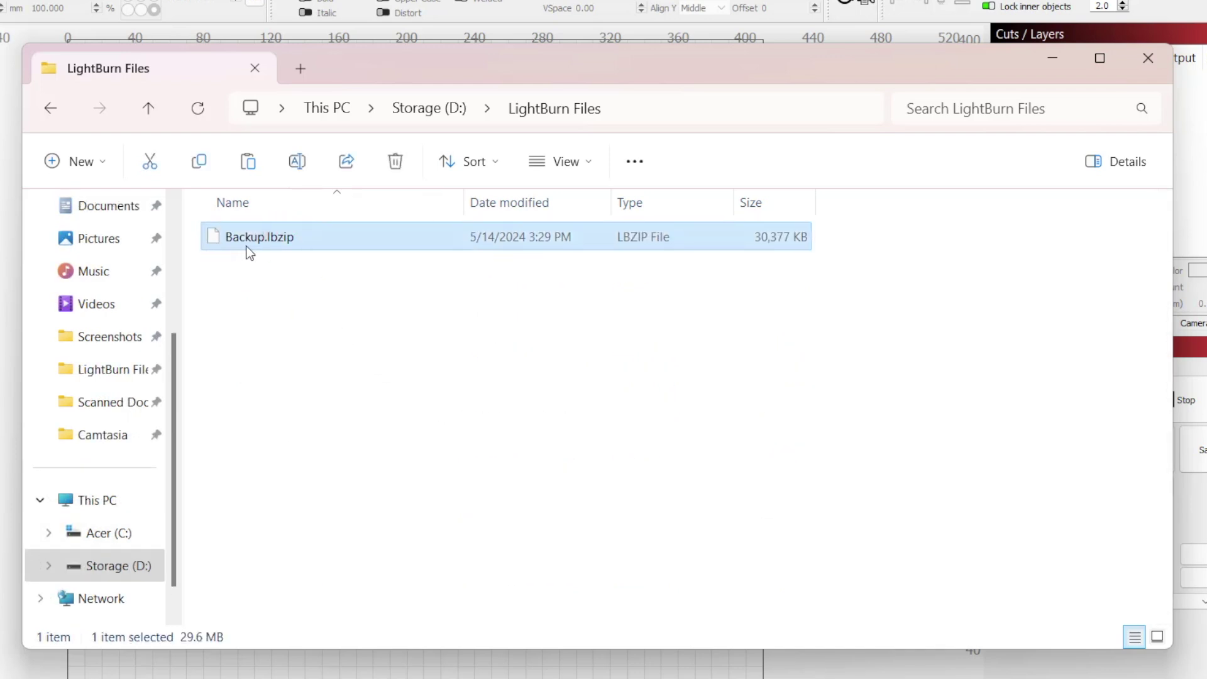
mouse_move(260, 237)
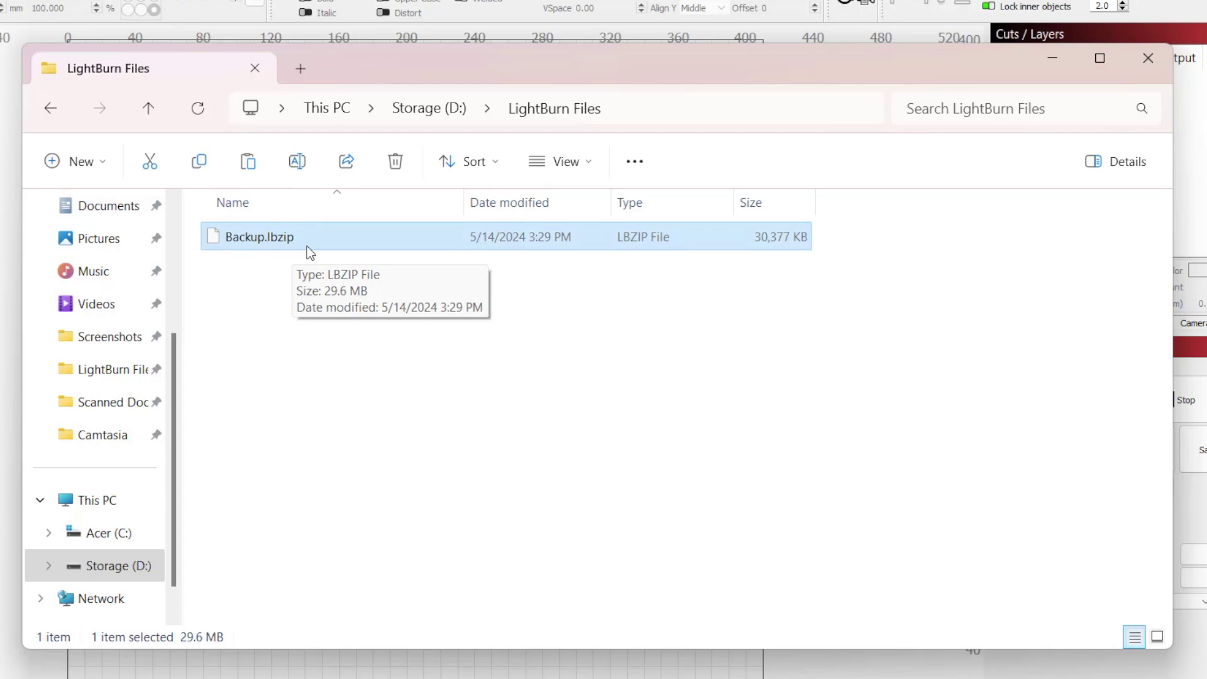
click(306, 247)
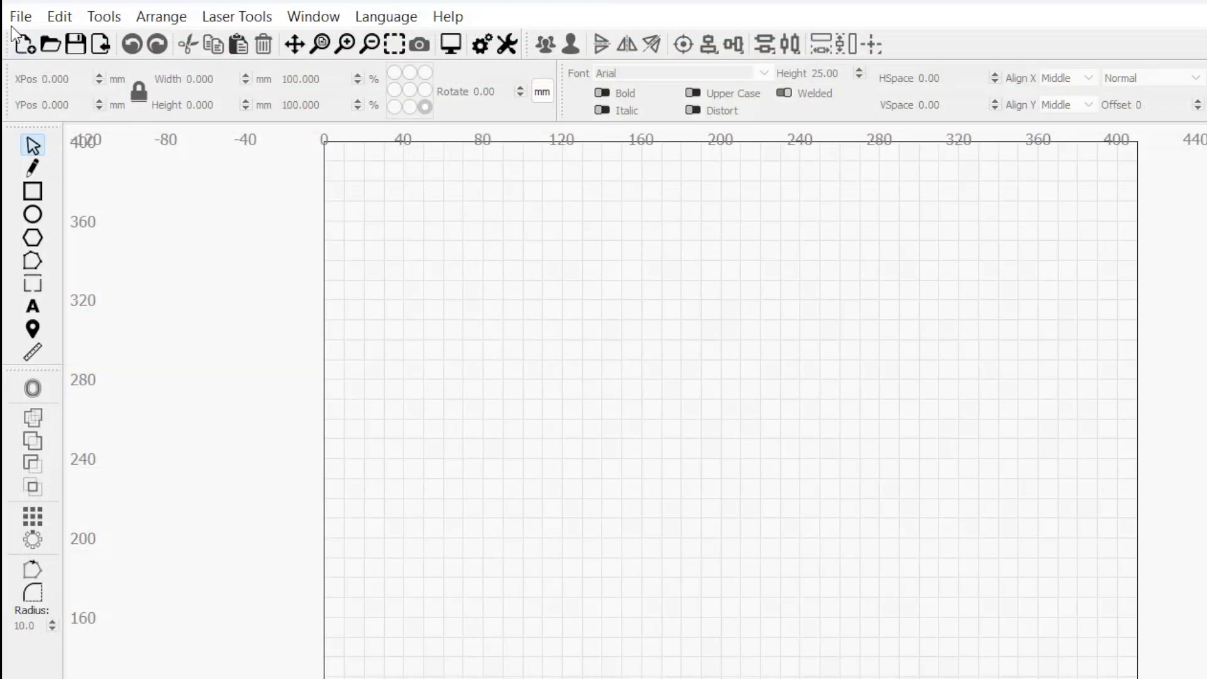
- Show the File menu's Bundles options, Import Bundle and Export Bundle
click(16, 17)
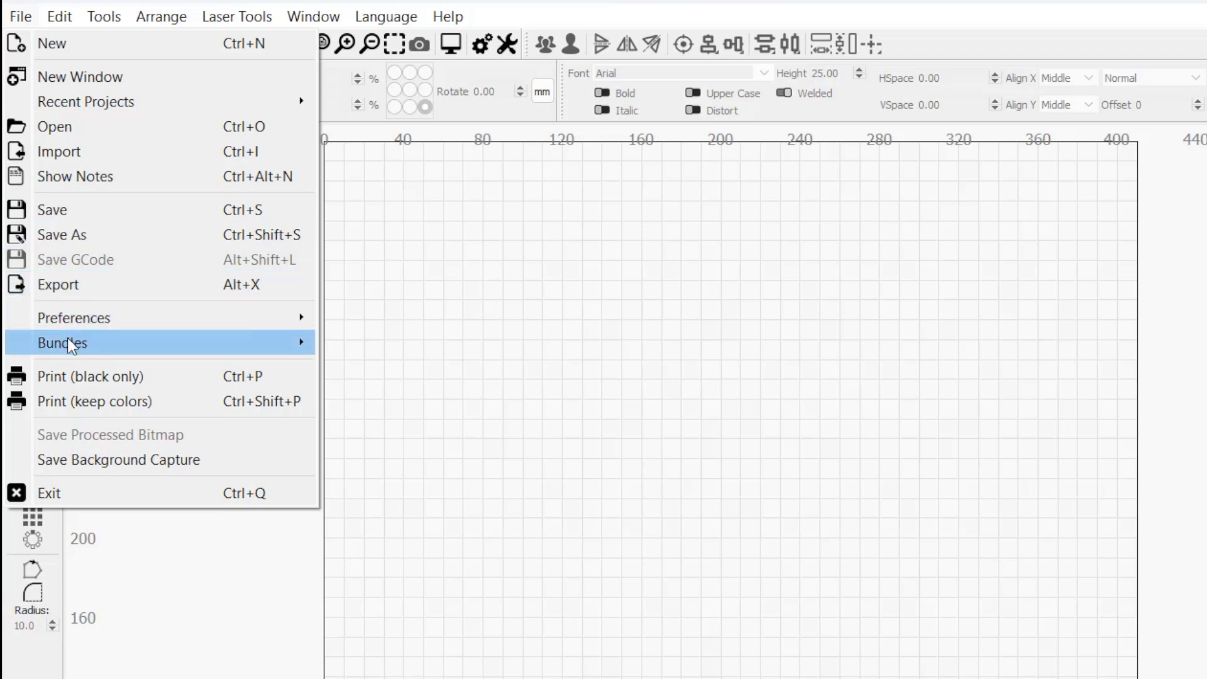
mouse_move(160, 342)
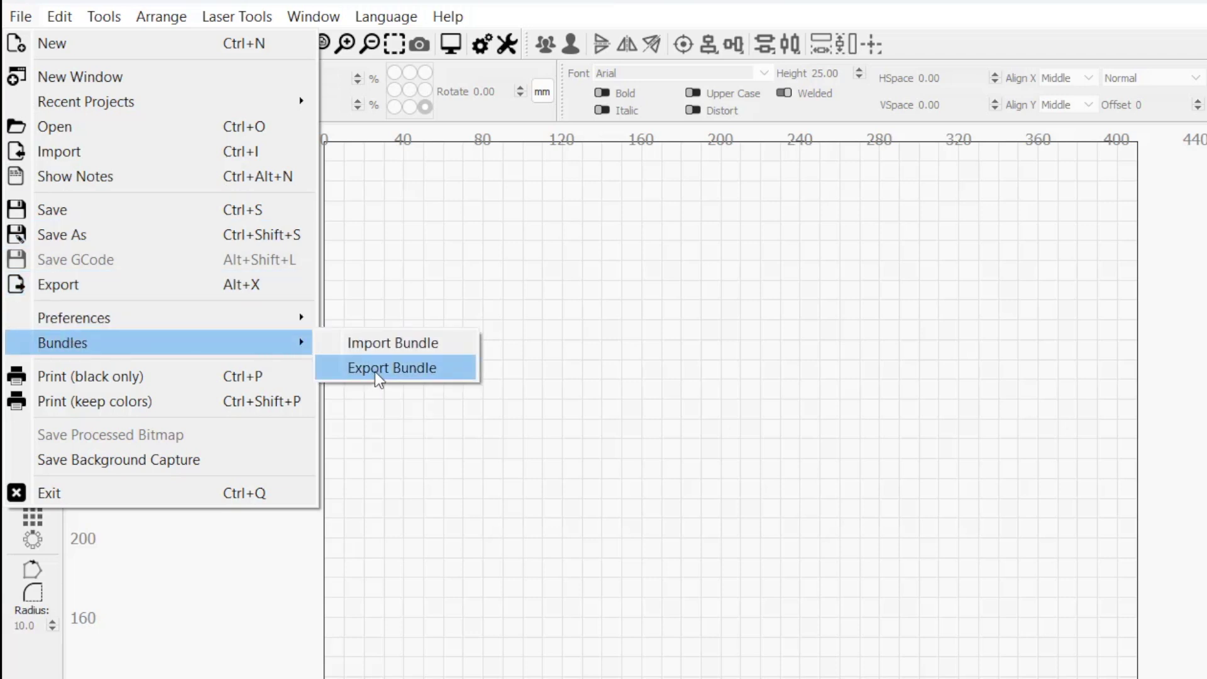
- Export a bundle excluding the Christmas art library and Ruida device, reaching the save dialog
click(375, 371)
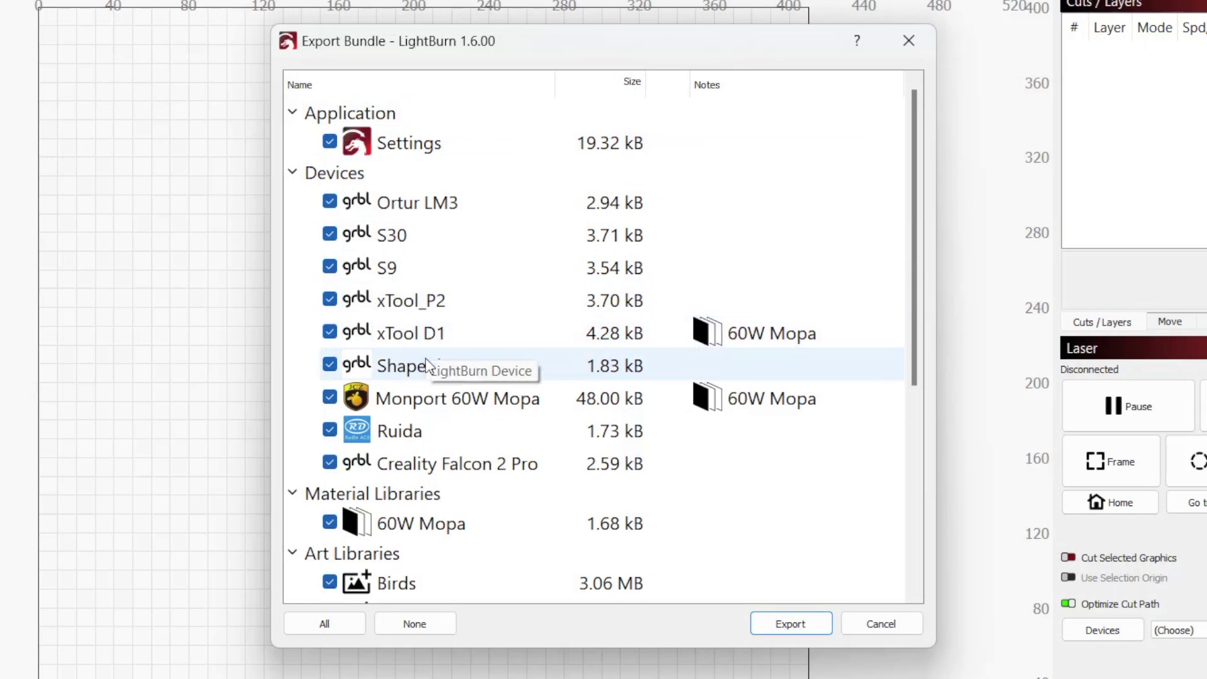
scroll(488, 502, down, 2)
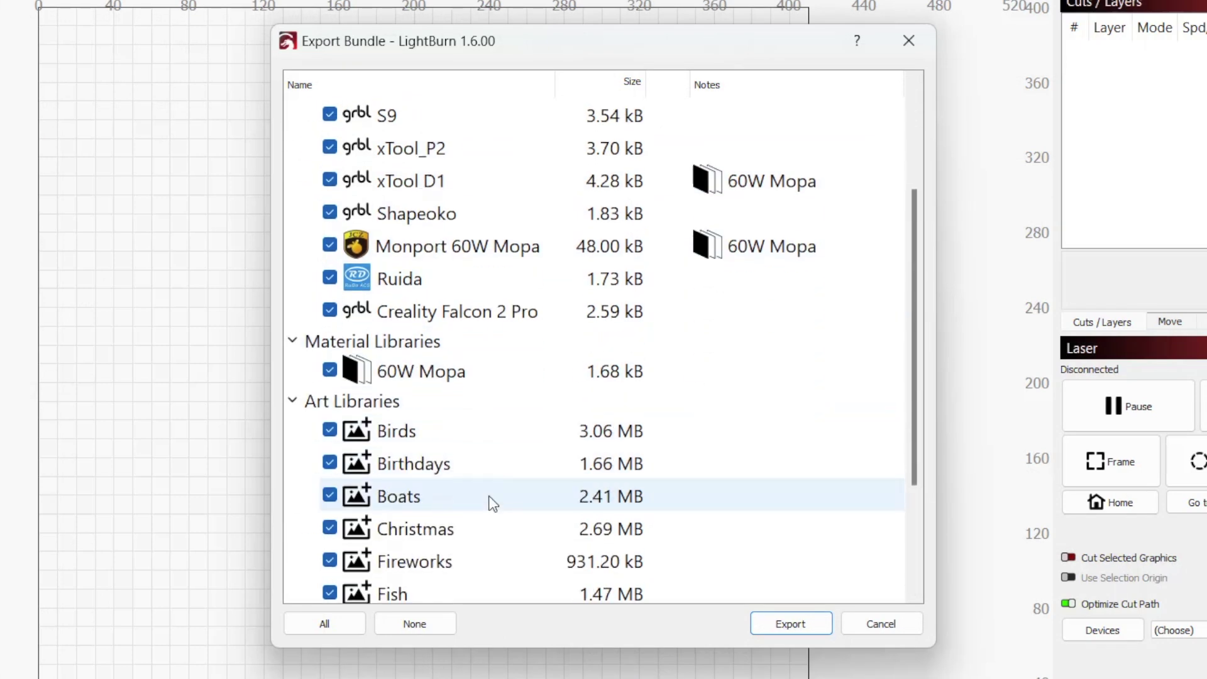
scroll(489, 501, down, 1)
scroll(489, 502, down, 1)
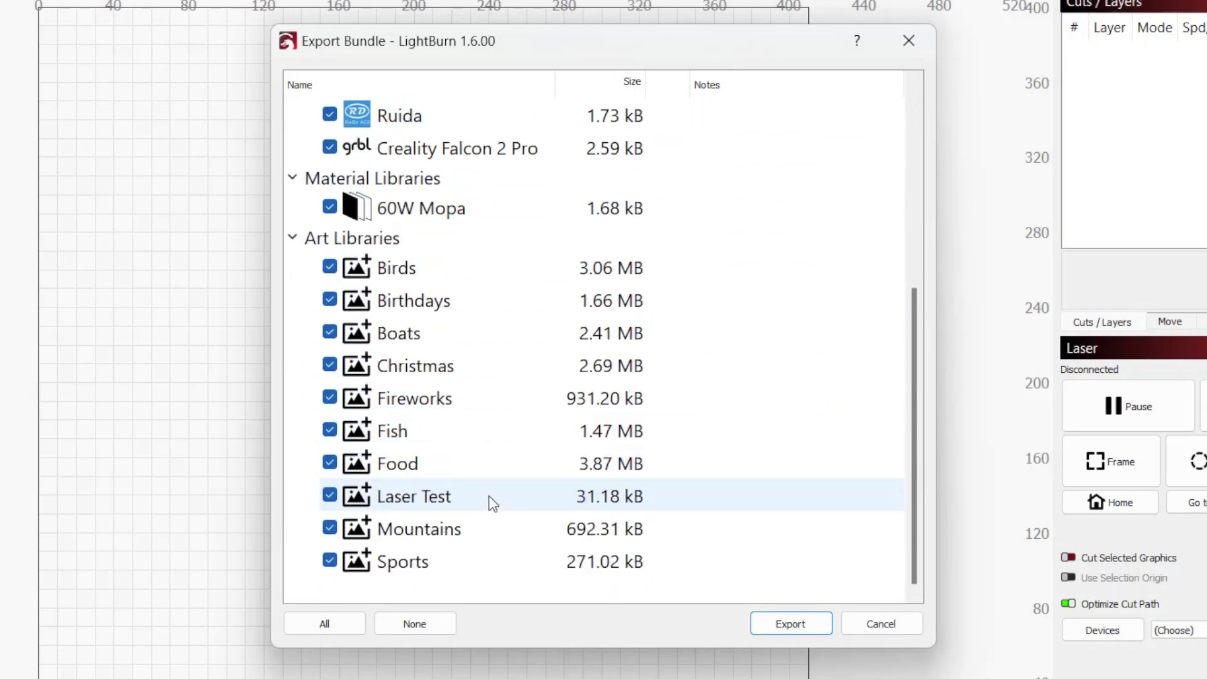
click(329, 366)
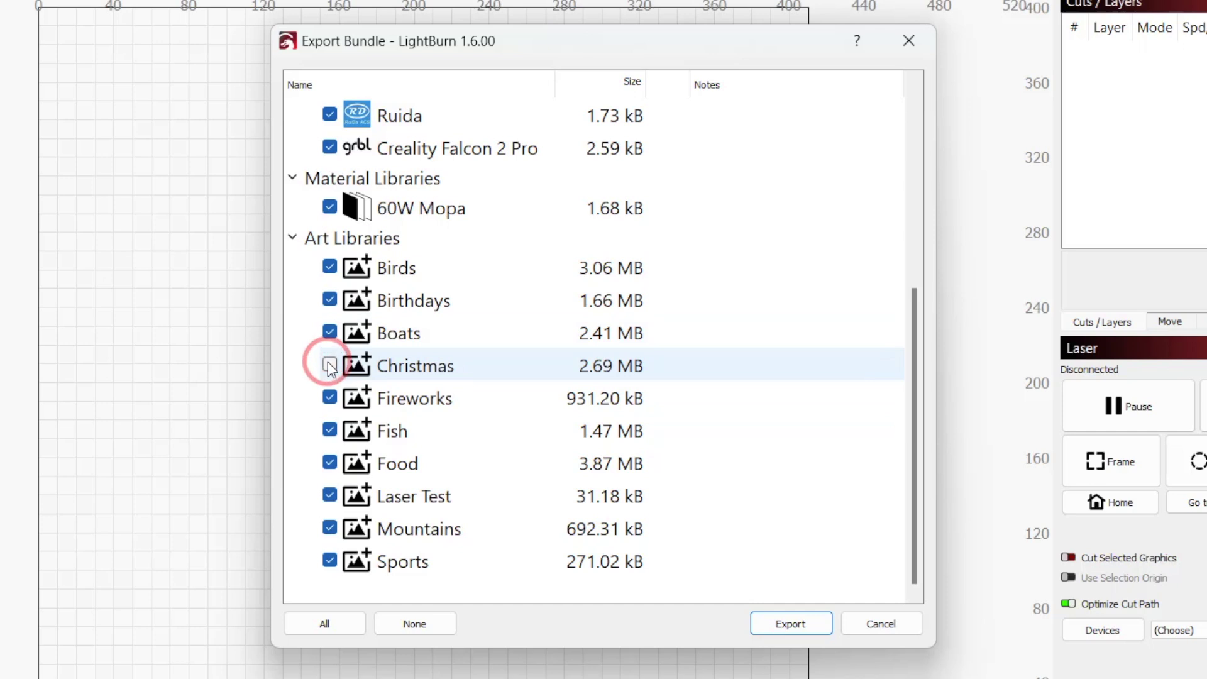
scroll(490, 358, up, 1)
scroll(489, 358, up, 1)
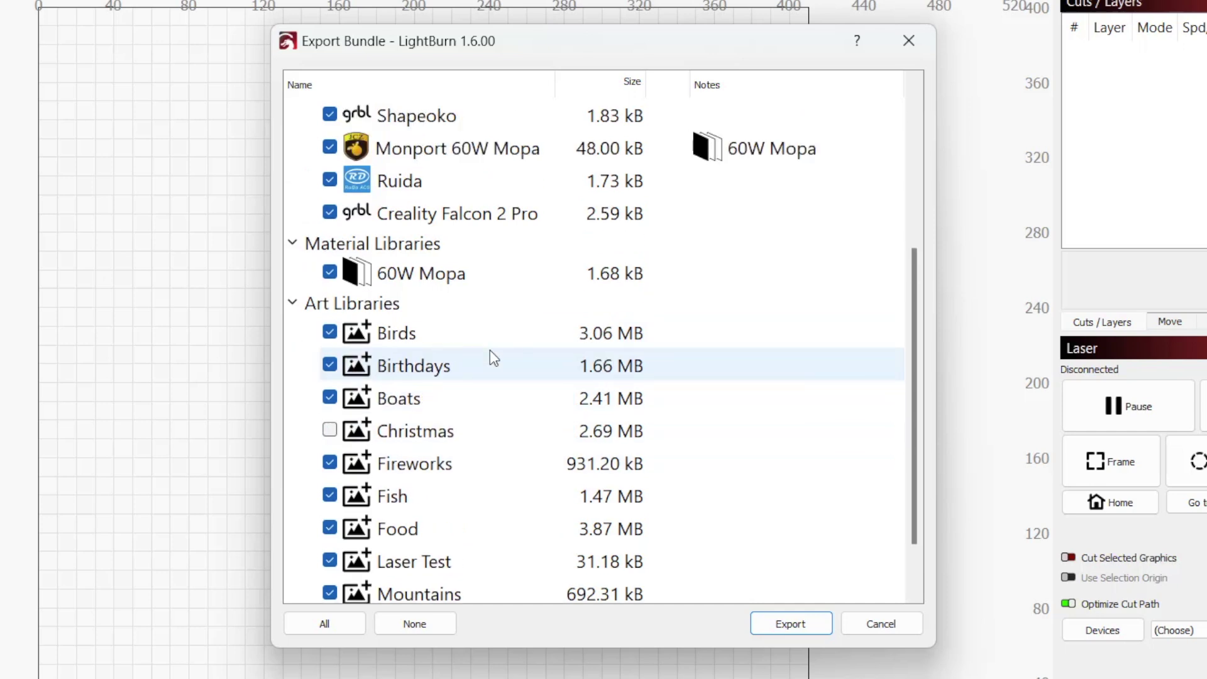
scroll(489, 350, up, 1)
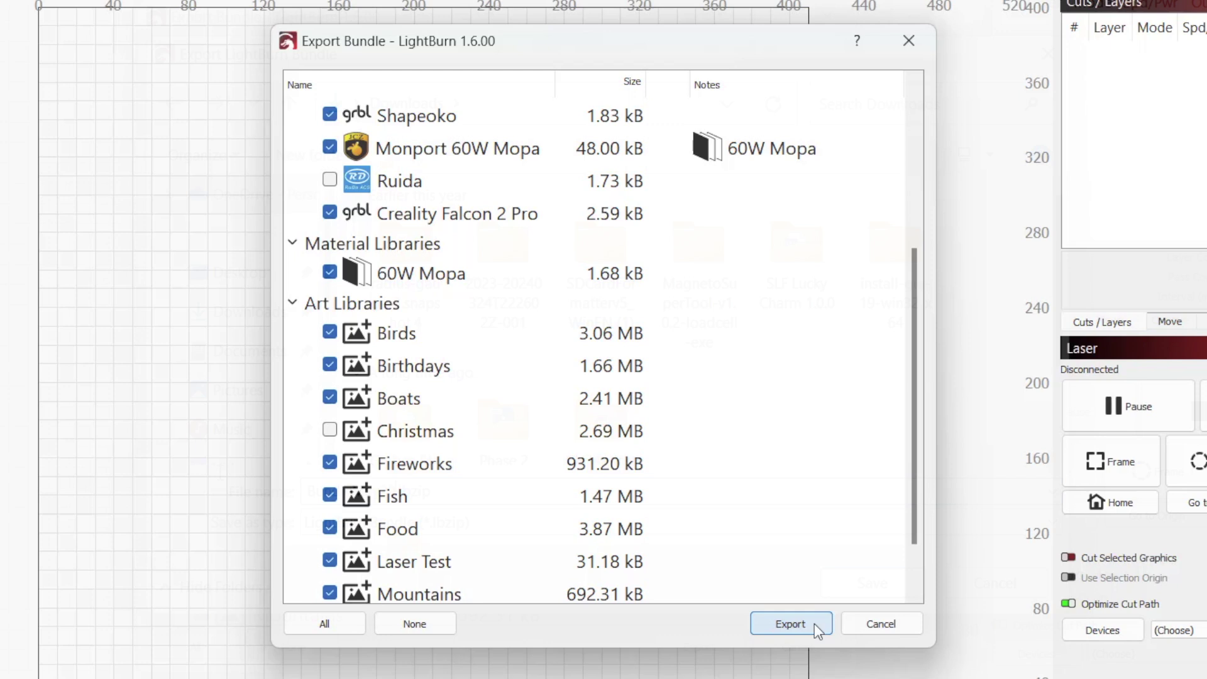
click(791, 623)
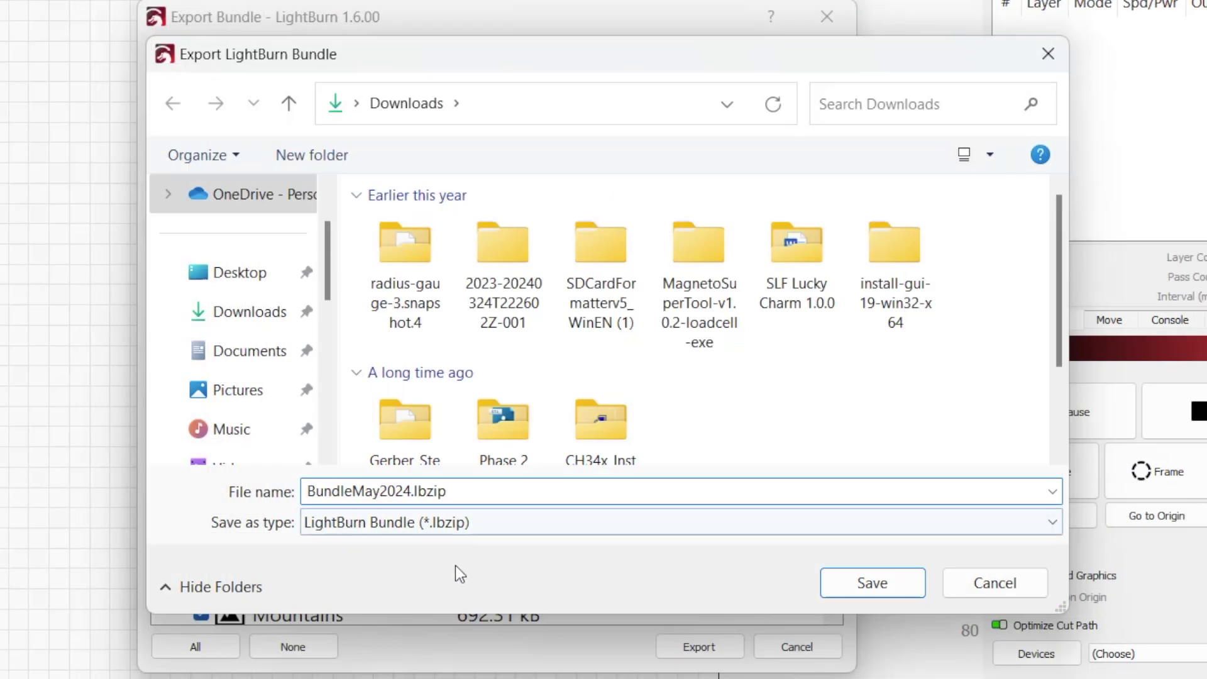
- Save the bundle as BundleMay2024.lbzip in Downloads
click(850, 582)
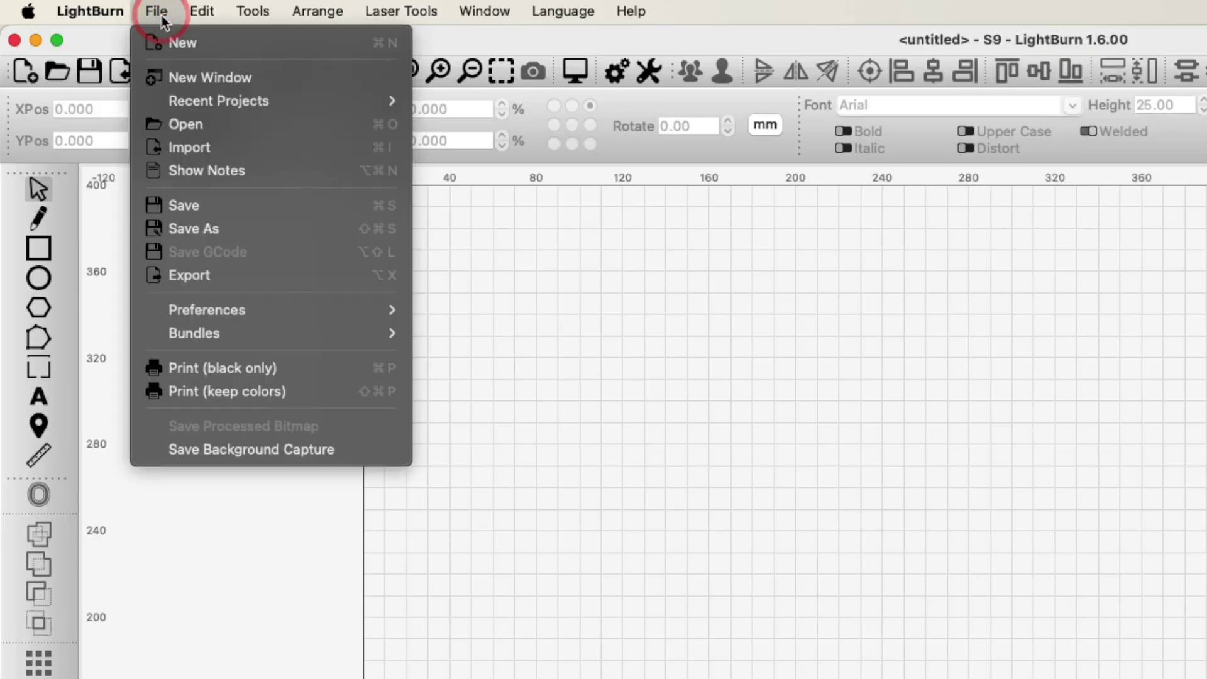
mouse_move(195, 333)
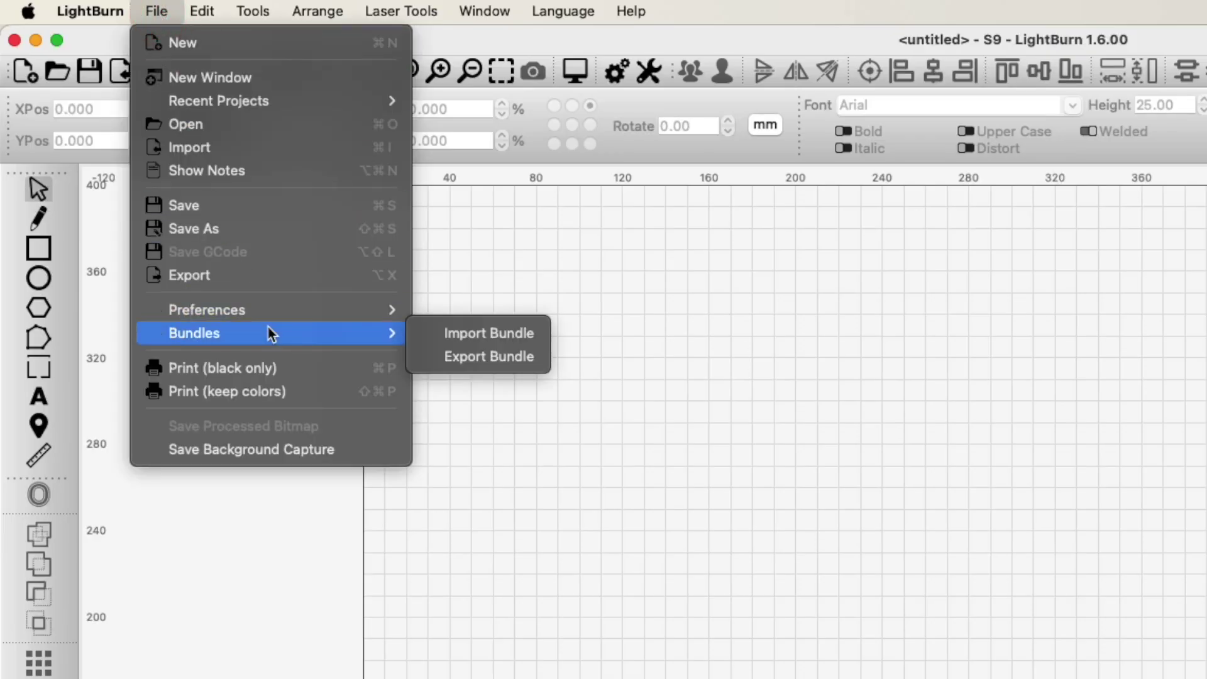
- Drag BundleMay2024.lbzip from the USB drive into LightBurn for import
click(445, 333)
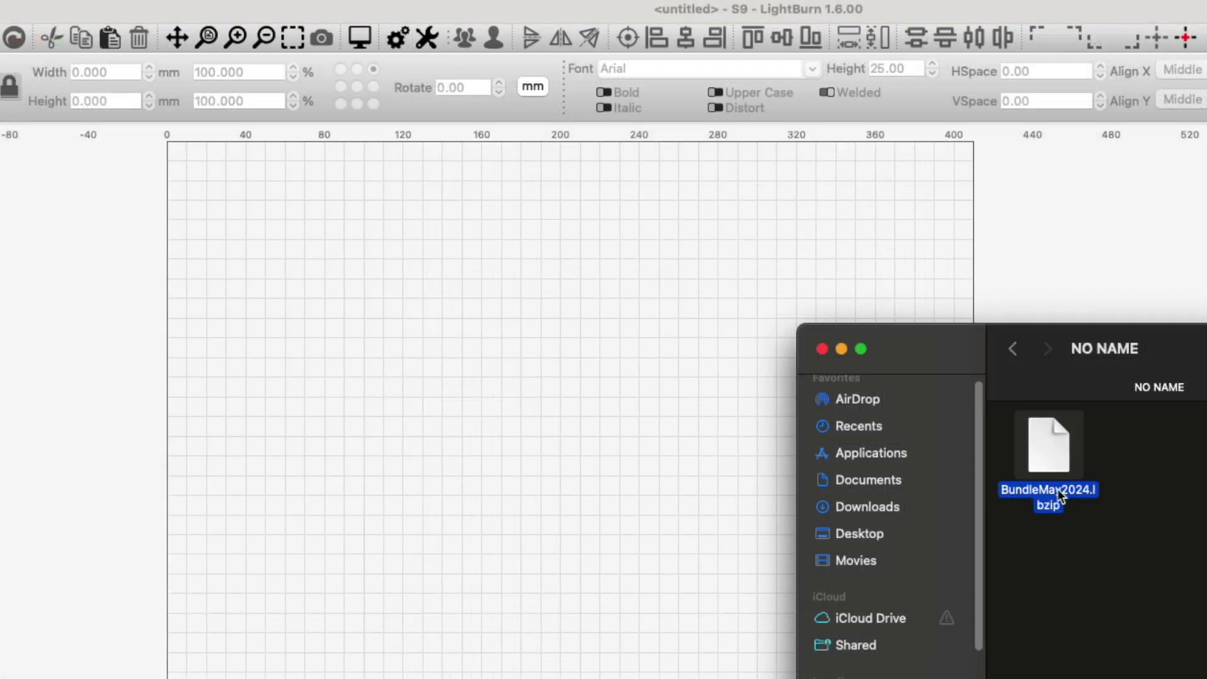
mouse_move(1057, 489)
mouse_down()
mouse_move(562, 515)
mouse_move(524, 503)
mouse_up()
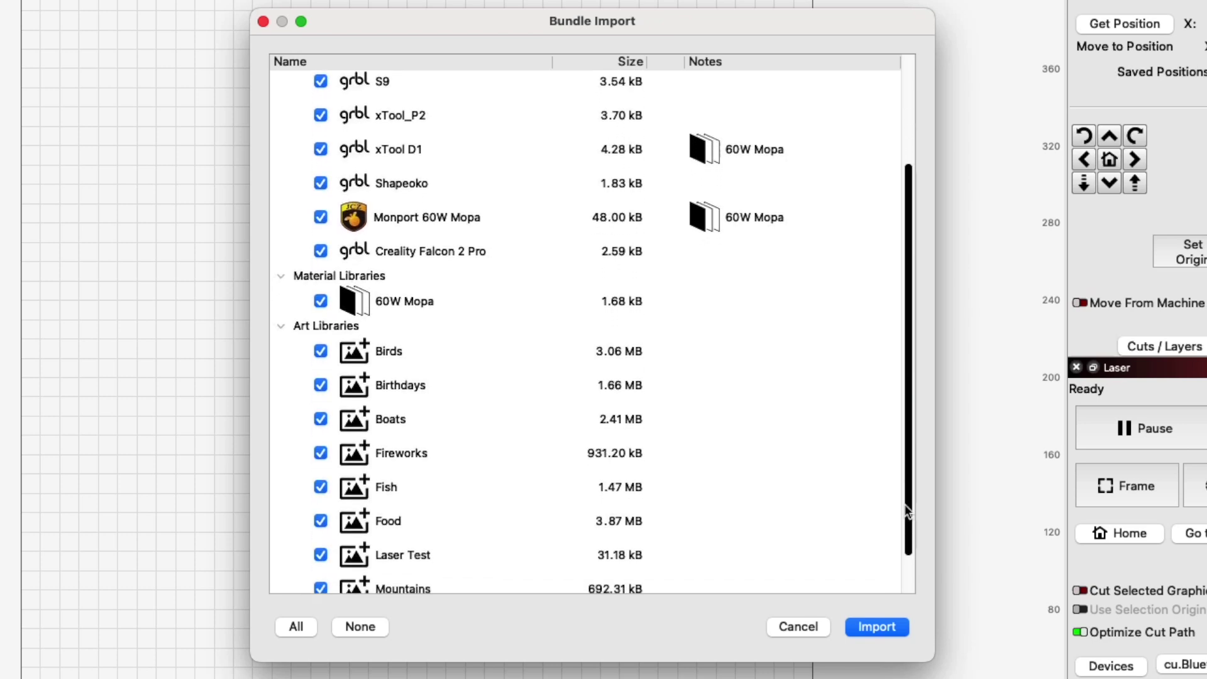
drag(908, 400, 908, 553)
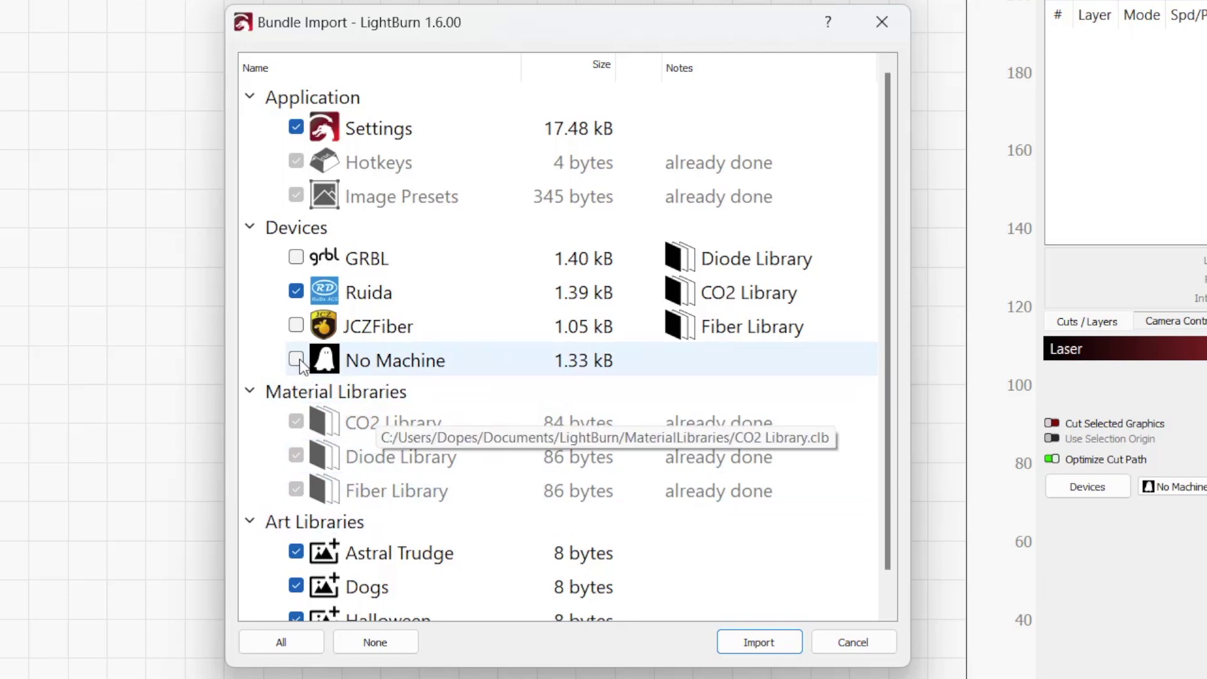
- Include the JCZFiber, No Machine and GRBL devices in the bundle import
click(295, 326)
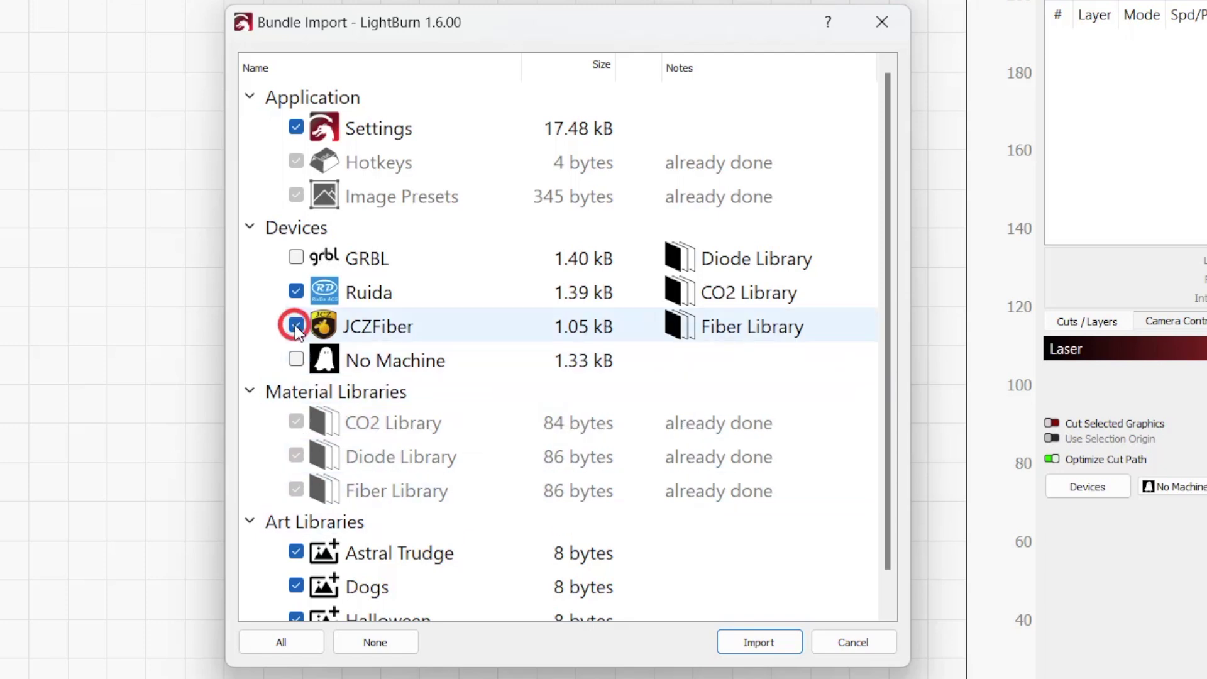
click(296, 360)
click(295, 257)
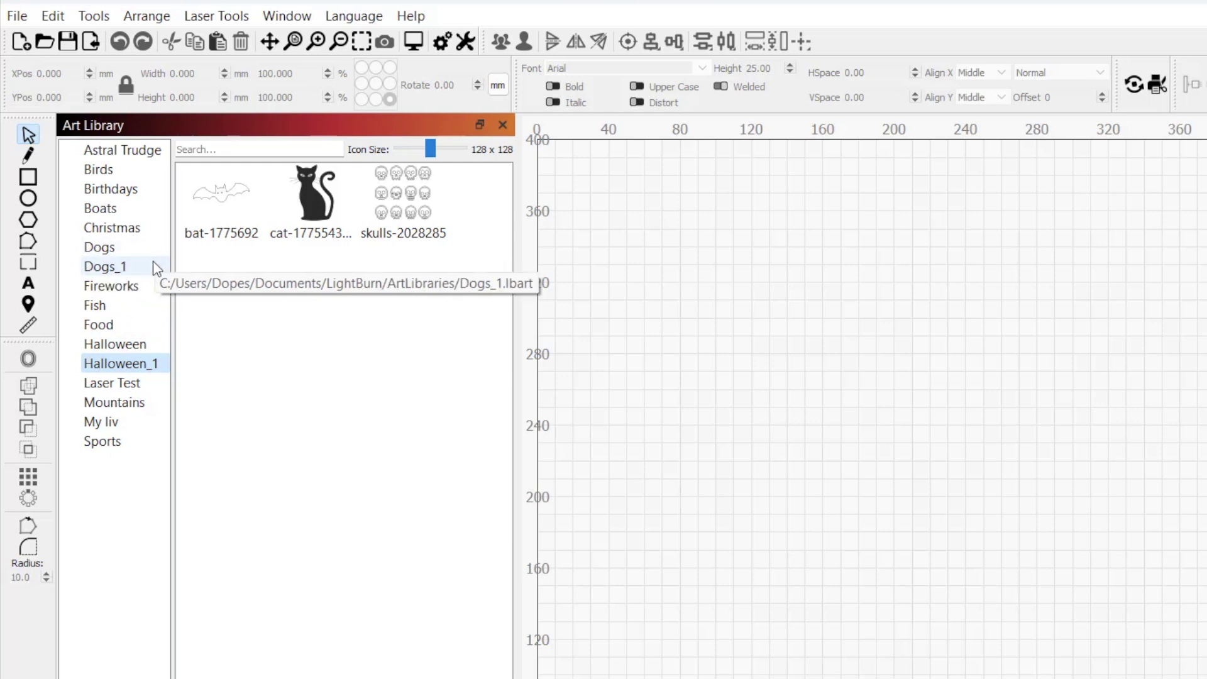
click(154, 266)
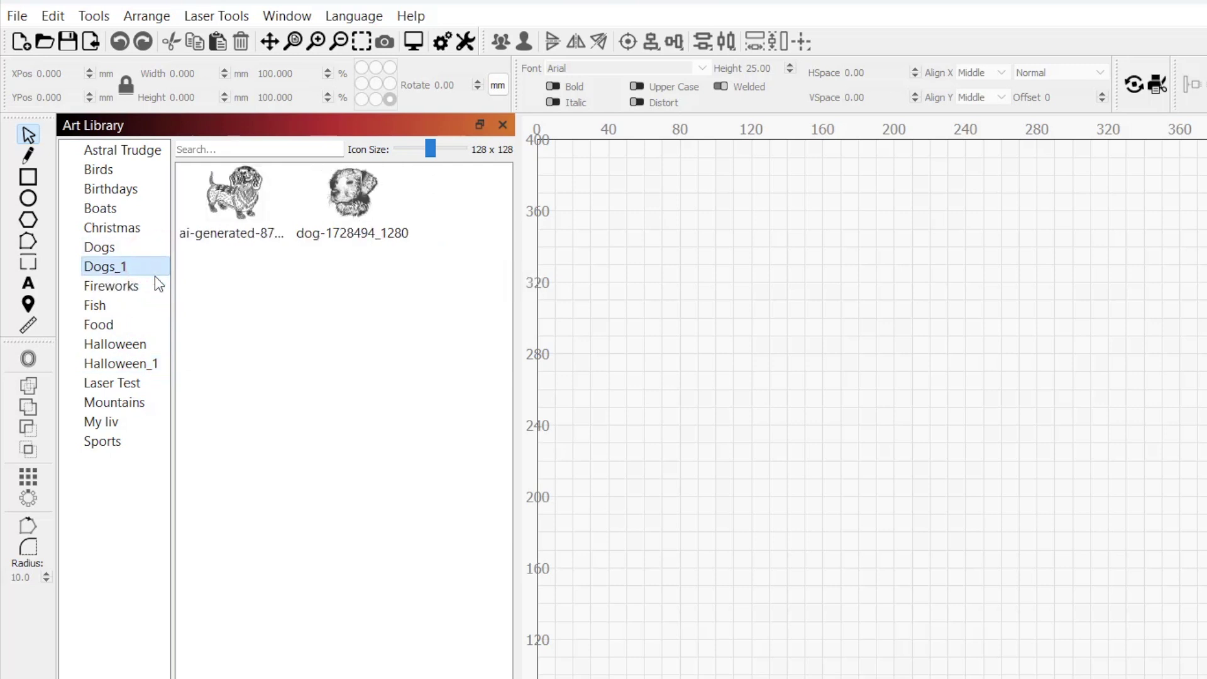
click(161, 344)
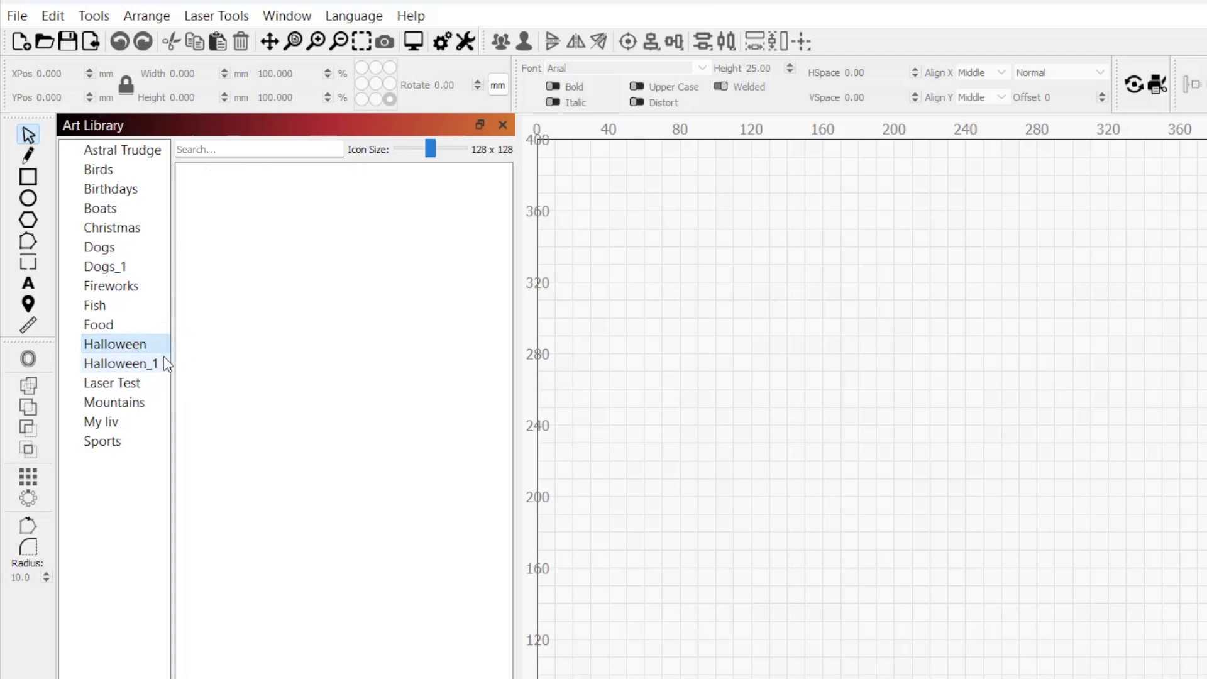
click(163, 364)
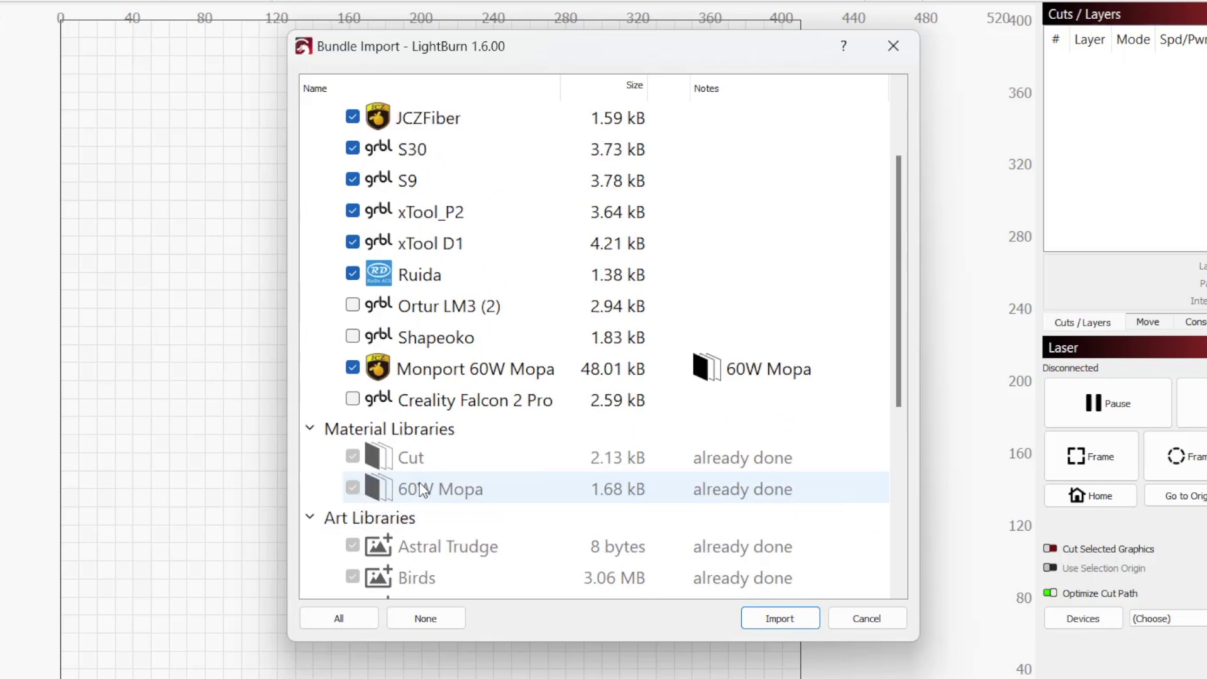
scroll(421, 491, up, 2)
- Import the checked bundle items with the S9 device left out
click(352, 269)
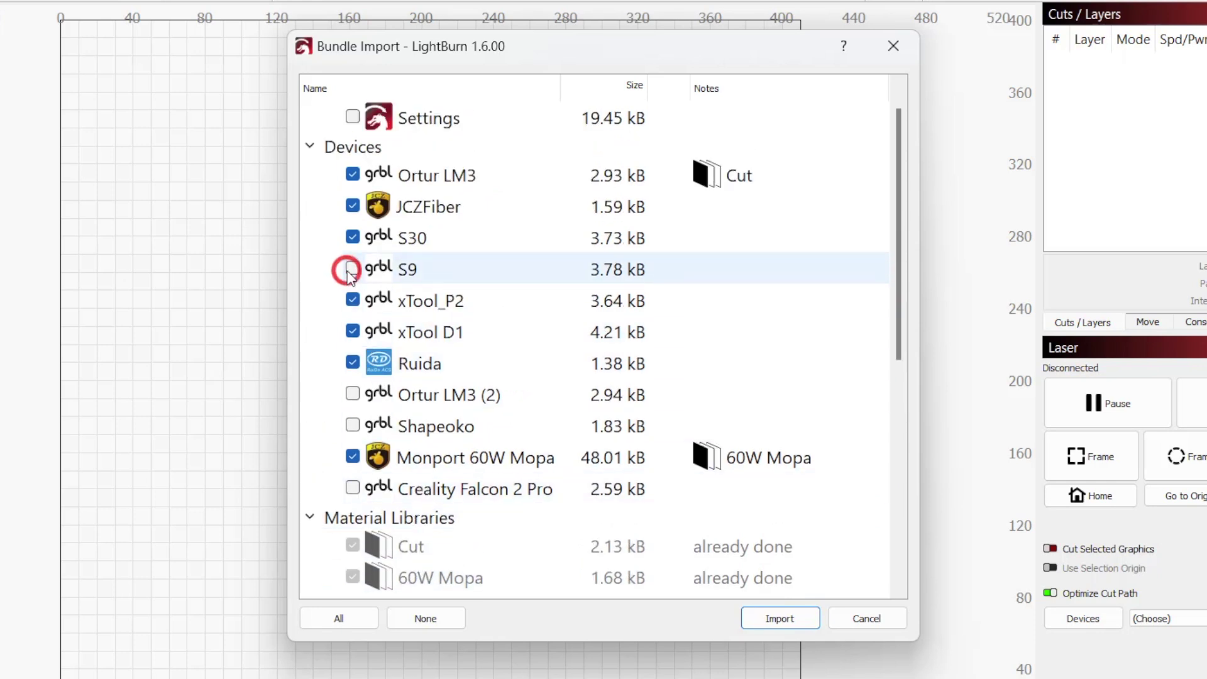
click(780, 619)
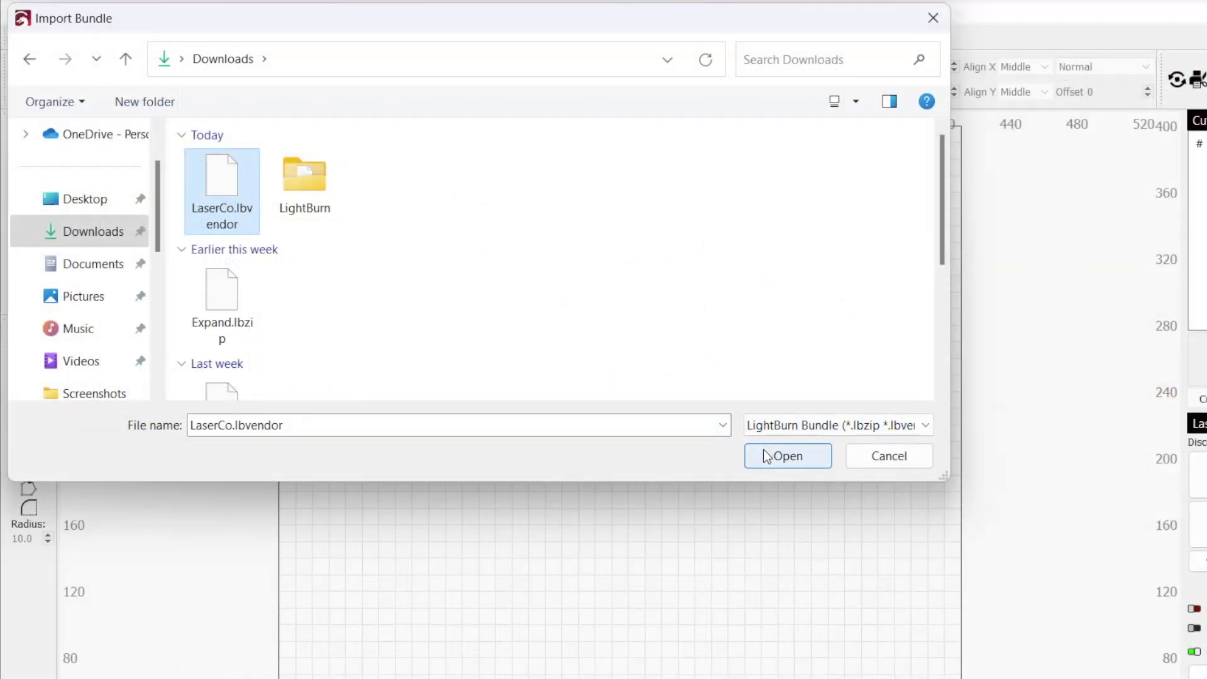
- Load LaserCo.lbvendor, listing the M300 and M500 devices and LaserCo material library
click(765, 455)
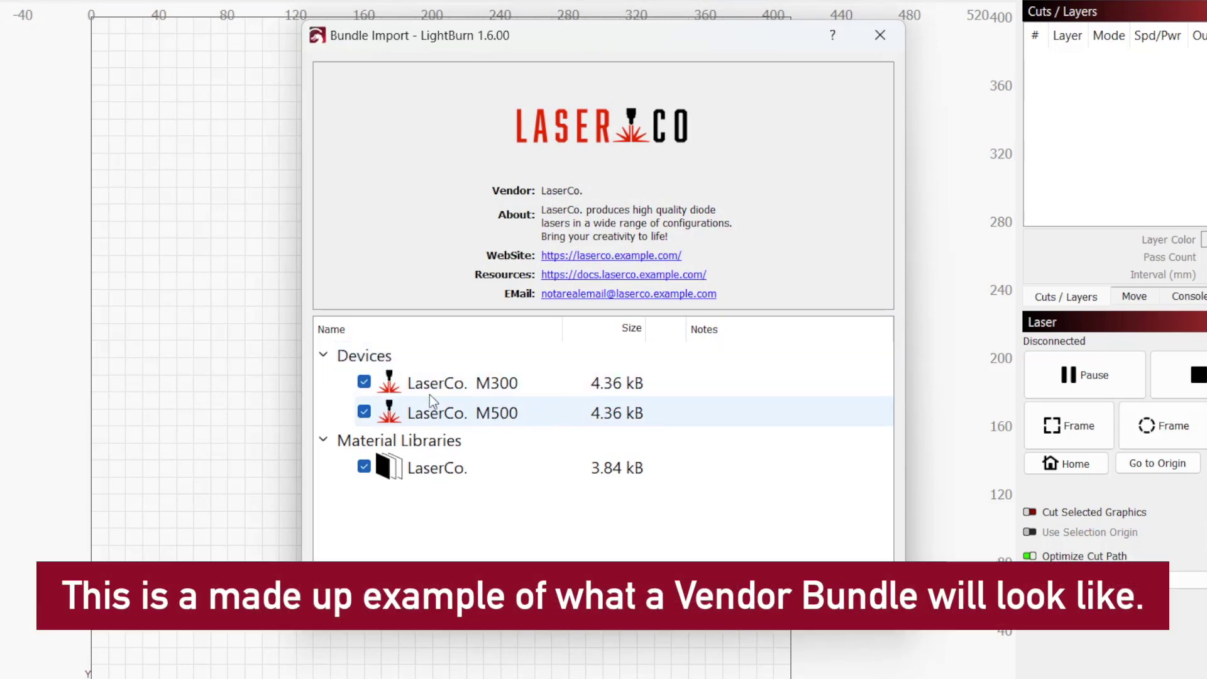
- Import the LaserCo M300 and material library without M500, then browse the LaserCo library's Basswood entries
click(364, 412)
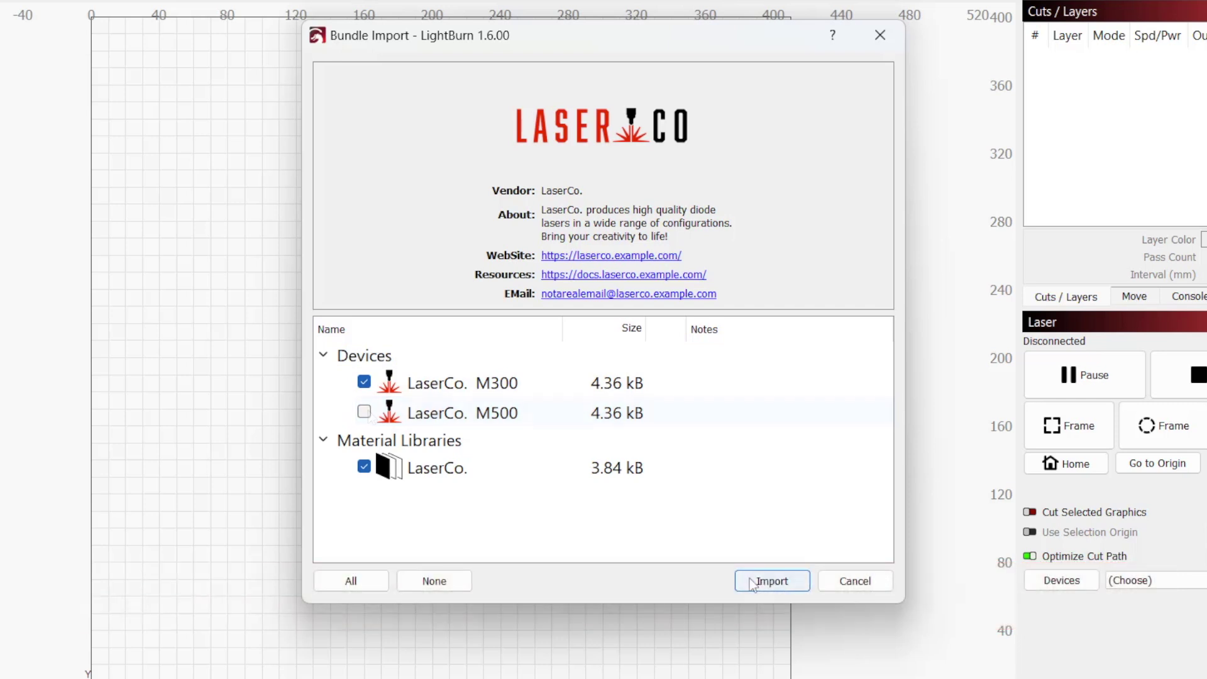
click(750, 579)
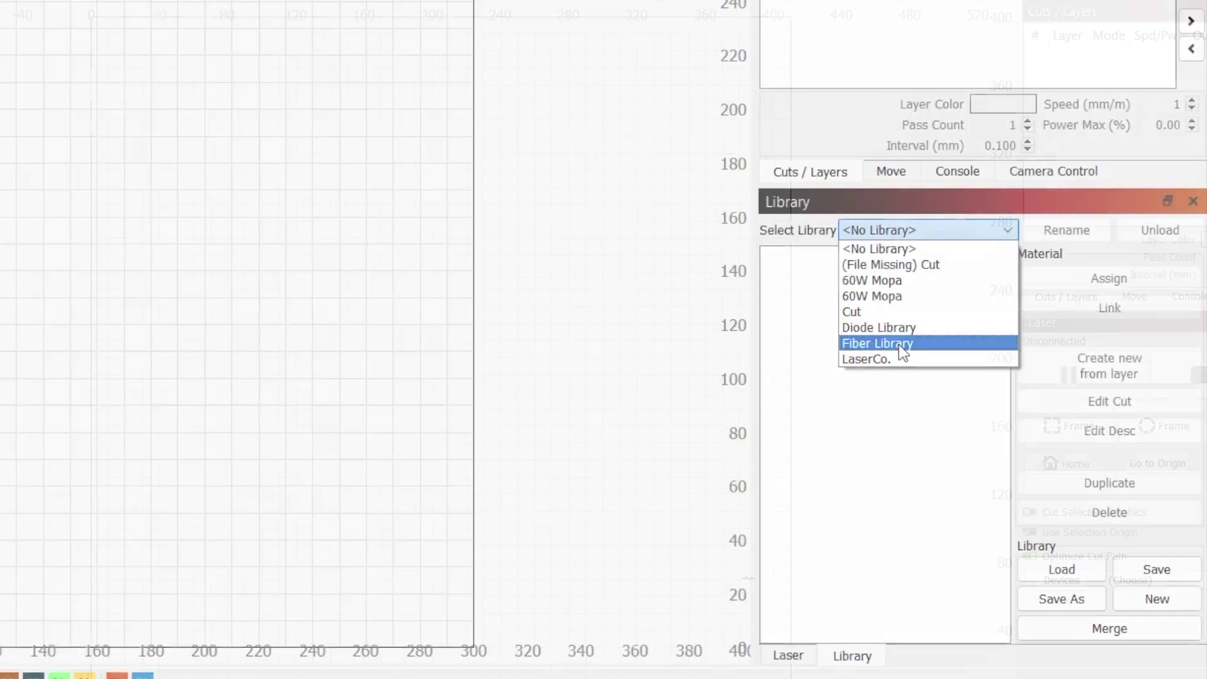
click(906, 361)
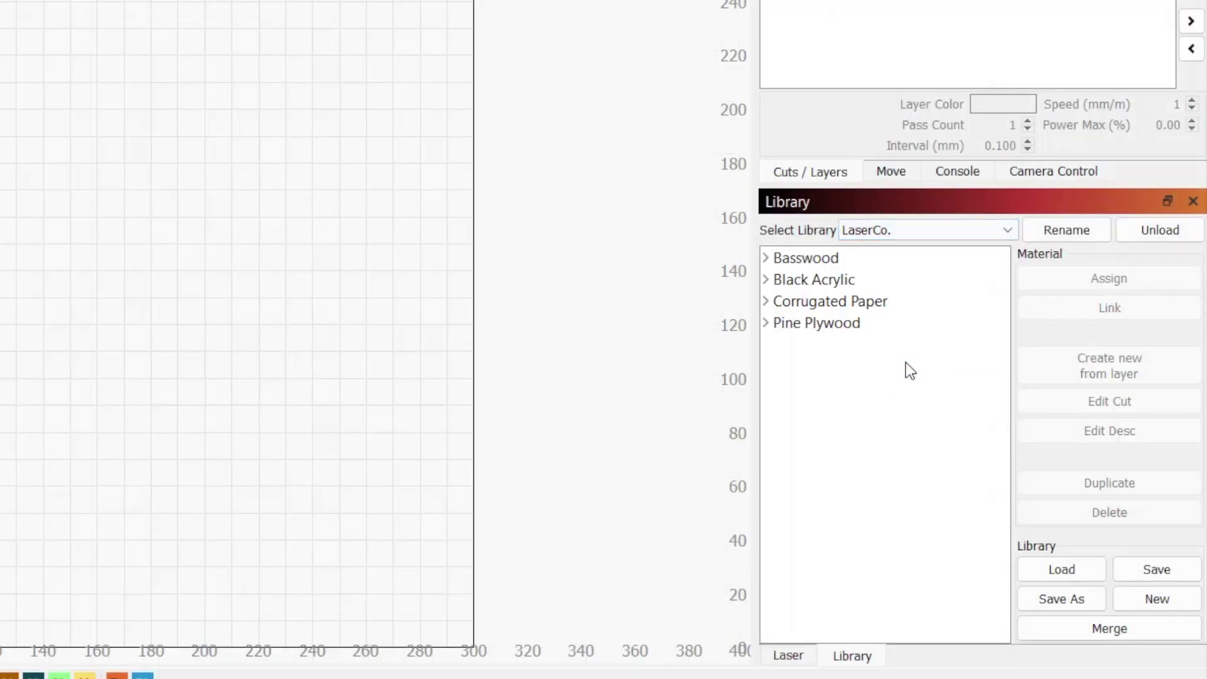
click(767, 258)
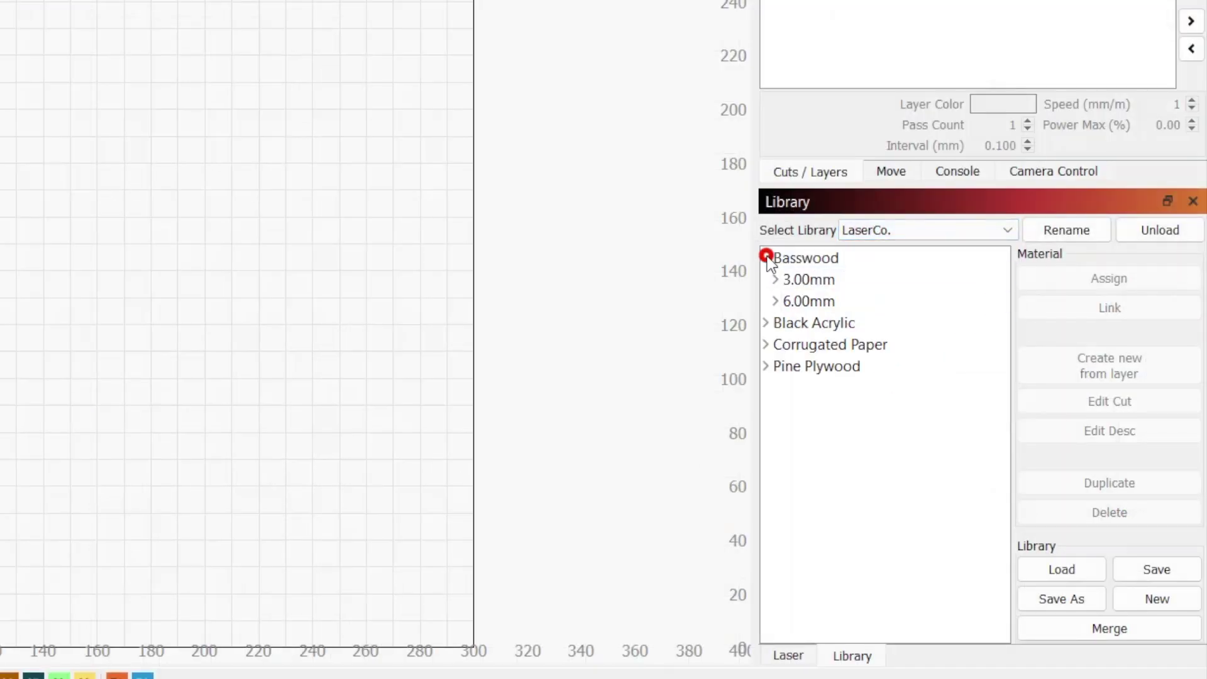
- Expand Black Acrylic, then export the S30 device profile from the Devices list
click(767, 323)
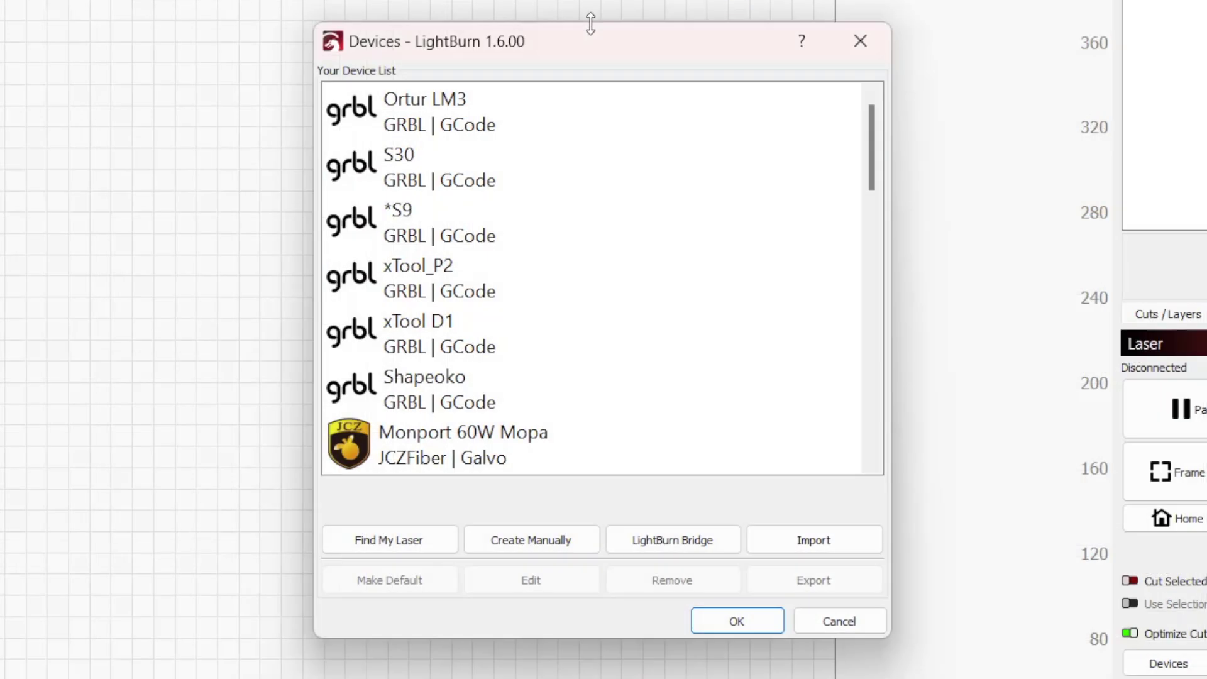
click(583, 170)
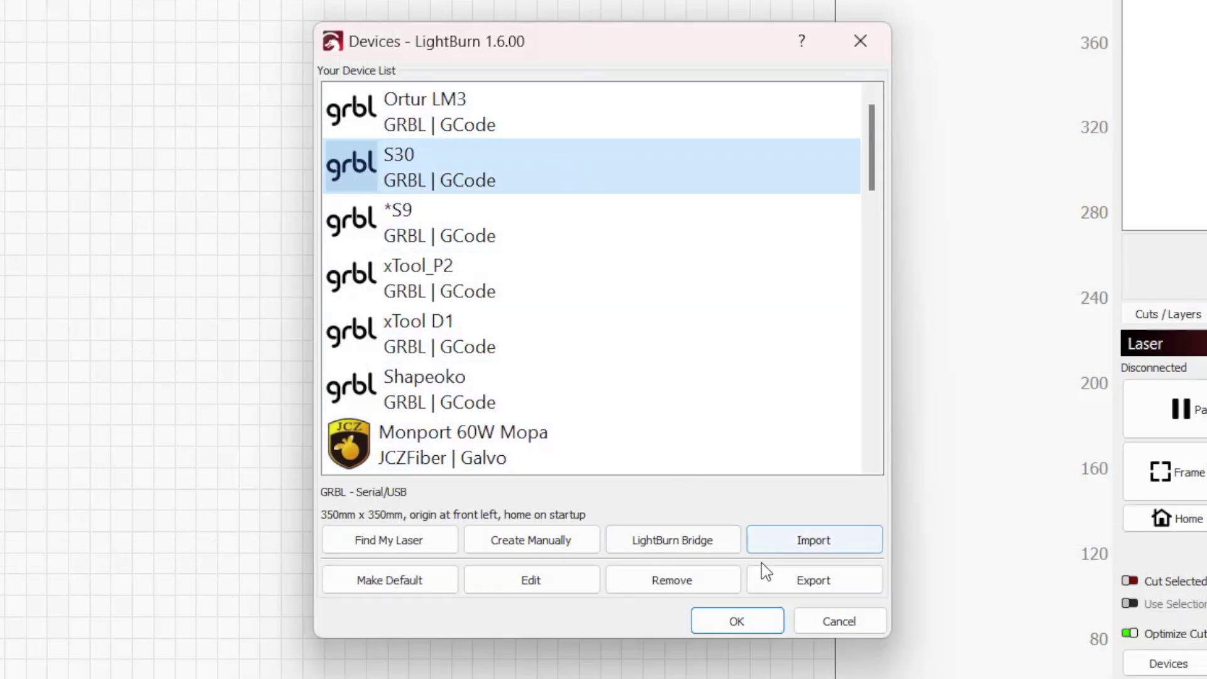
click(768, 582)
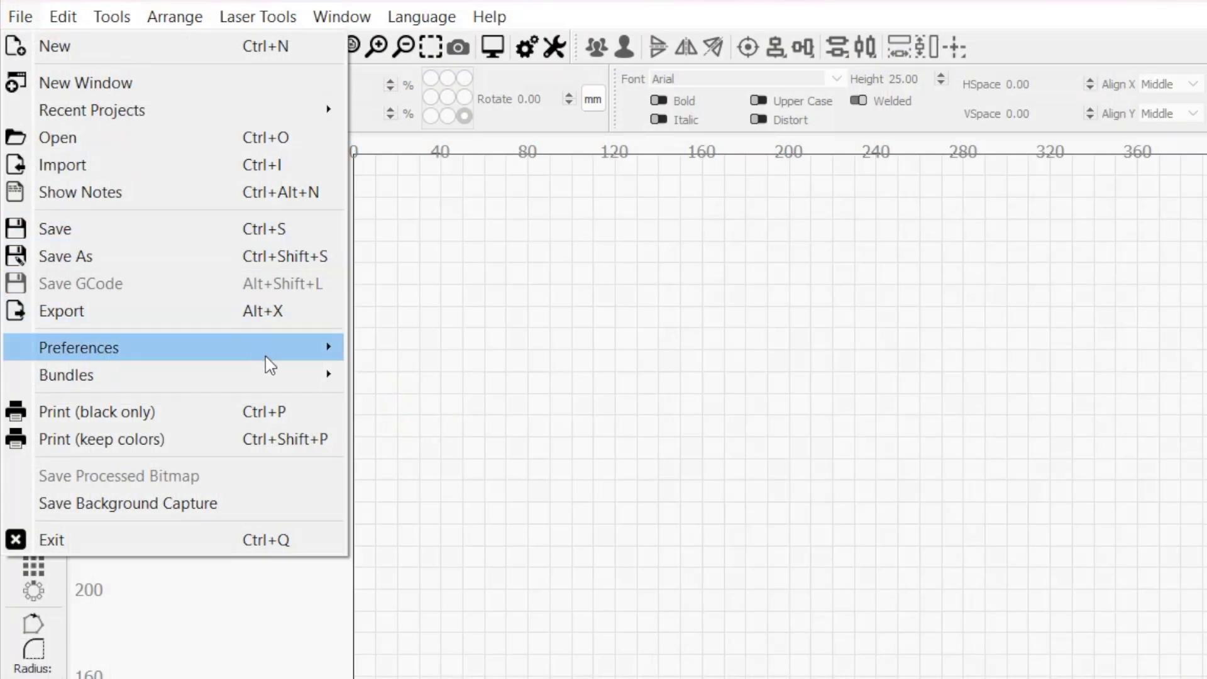
mouse_move(180, 347)
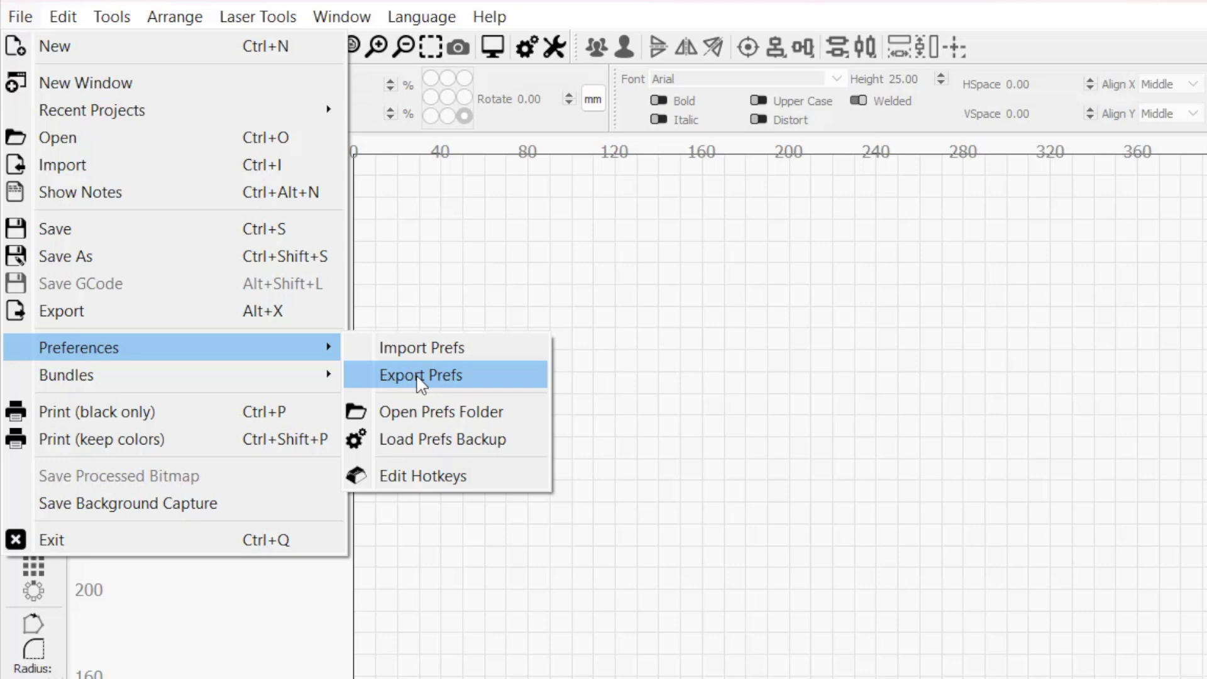
- Export LightBurn's preferences to a file via Export Prefs
click(418, 375)
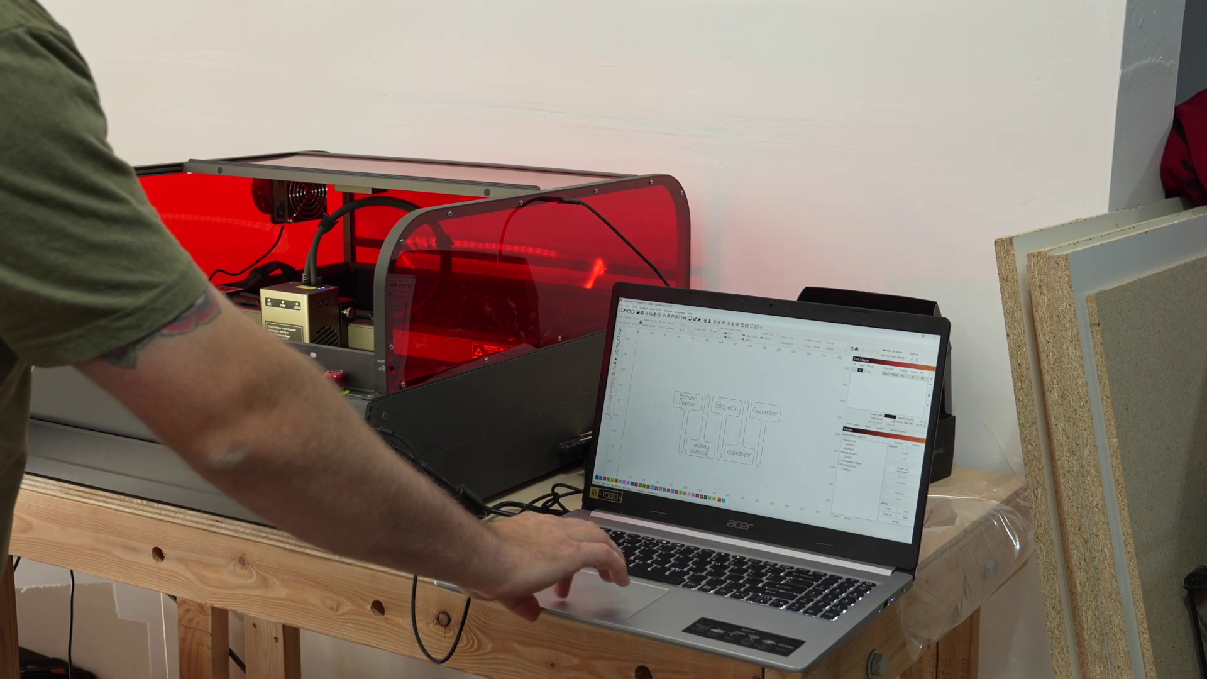